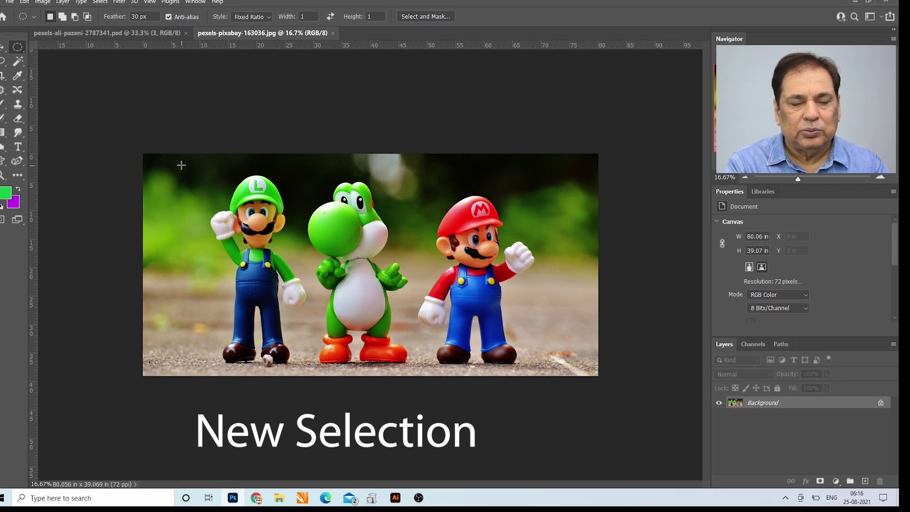
# Draw an elliptical selection spanning Luigi and Yoshi, and deselect it
pyautogui.moveTo(181, 165); pyautogui.dragTo(576, 421)
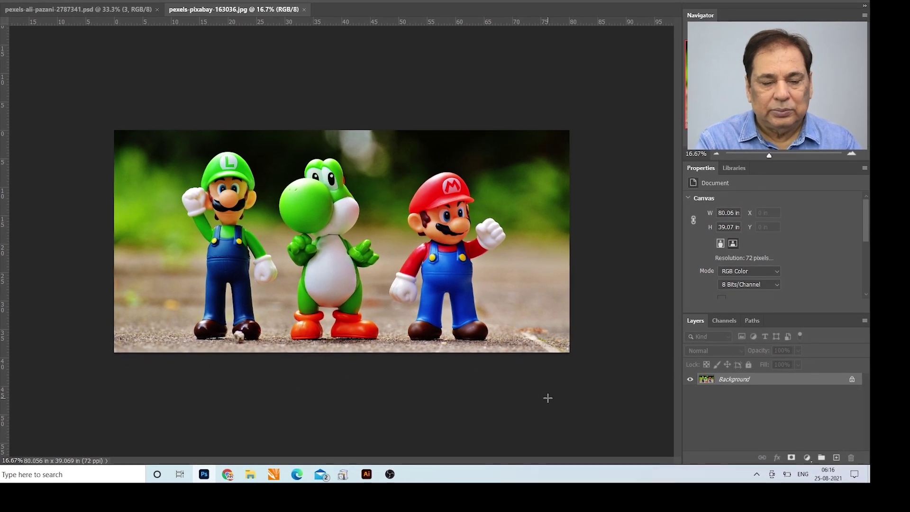
pyautogui.moveTo(163, 135); pyautogui.dragTo(405, 377)
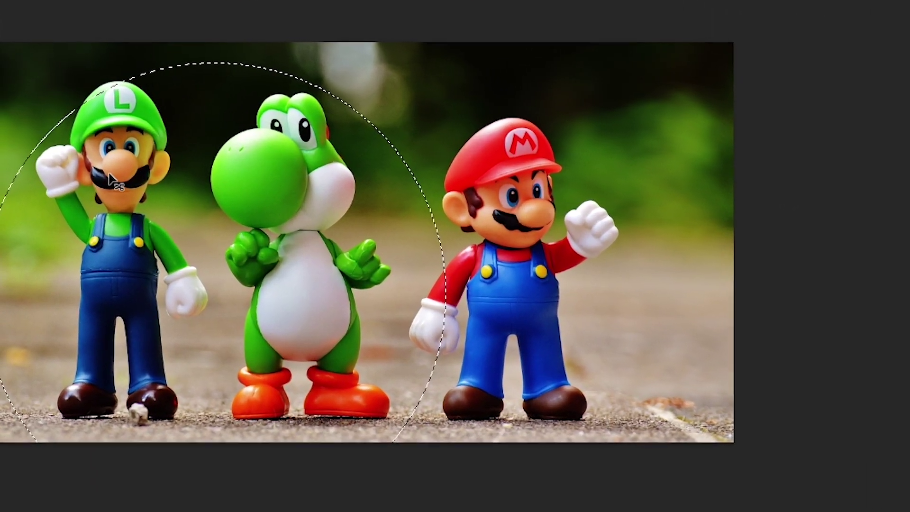
pyautogui.hotkey('ctrl', 'd')
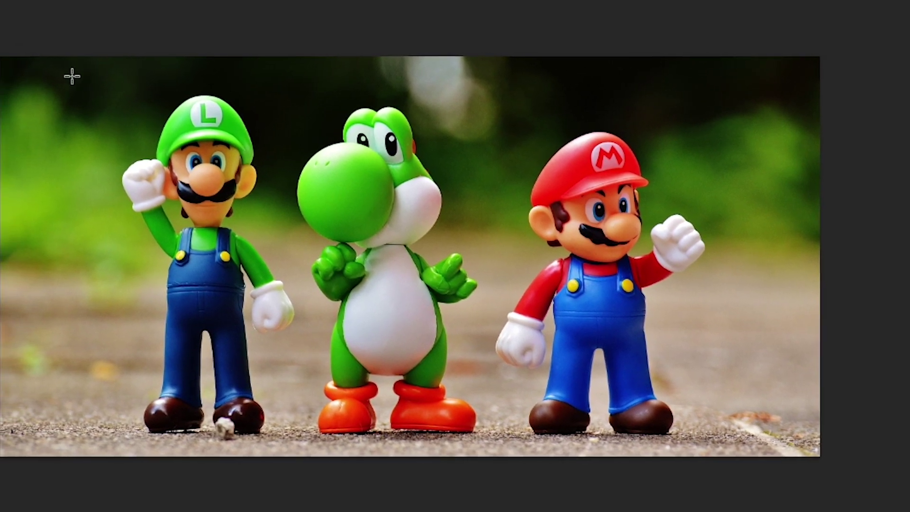
# Draw a rectangular selection around Luigi, replace it with ones around all three figures and the whole image, and deselect
pyautogui.moveTo(68, 75); pyautogui.dragTo(303, 462)
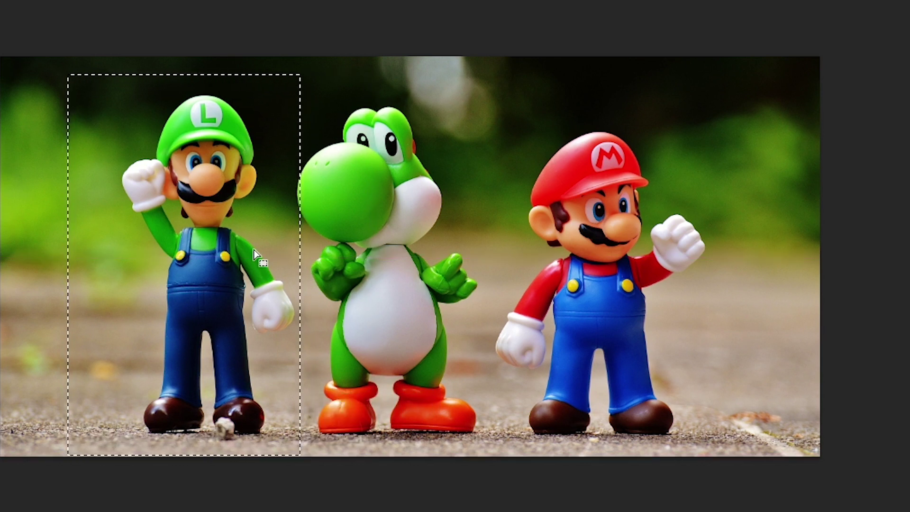
pyautogui.click(33, 139)
pyautogui.moveTo(49, 78); pyautogui.dragTo(758, 453)
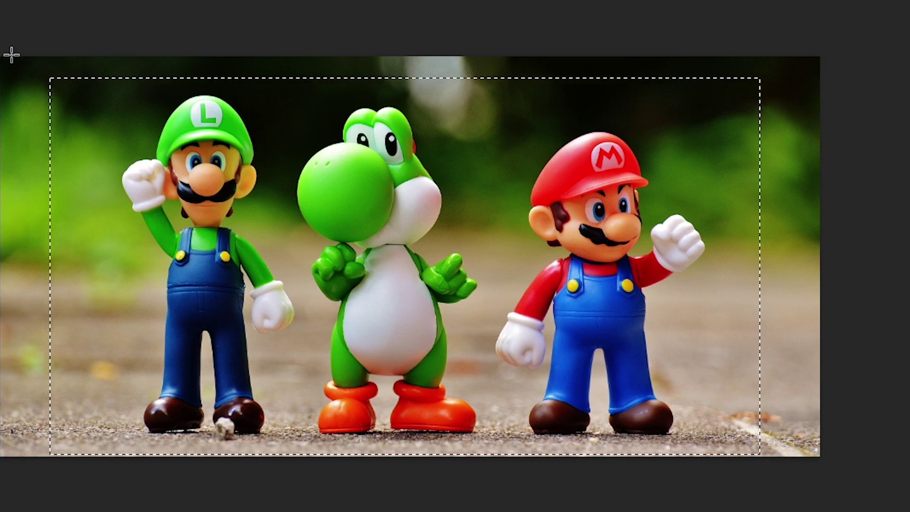
pyautogui.moveTo(3, 56); pyautogui.dragTo(827, 462)
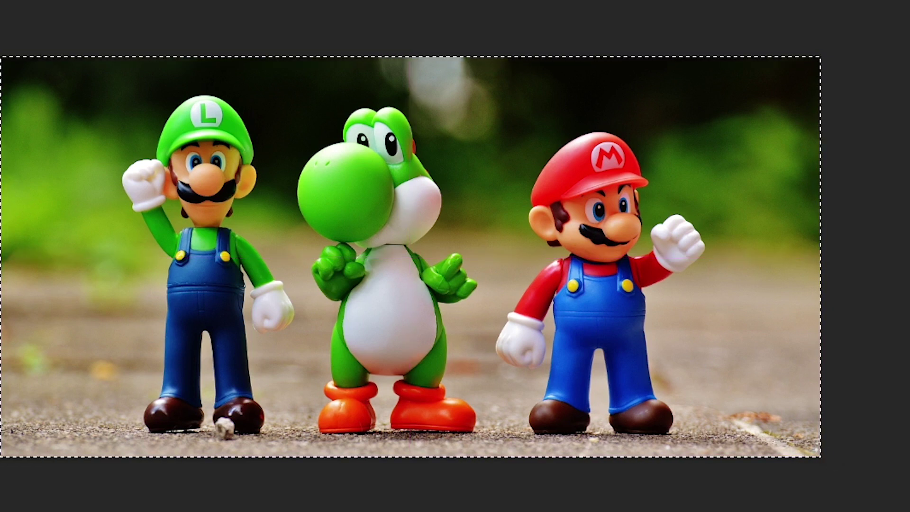
pyautogui.hotkey('ctrl', 'd')
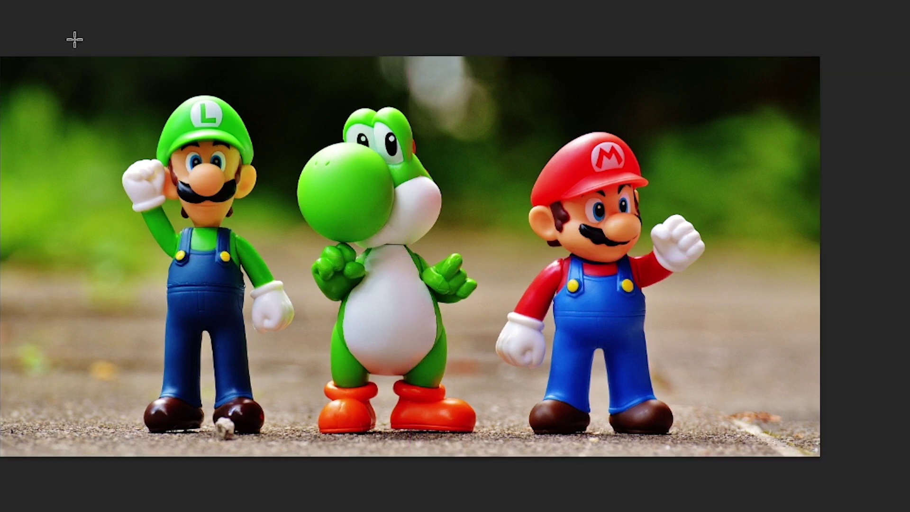
# Draw a rectangular selection around Luigi, replace it with one around Yoshi, deselect, and draw one over the whole image
pyautogui.moveTo(75, 40); pyautogui.dragTo(304, 460)
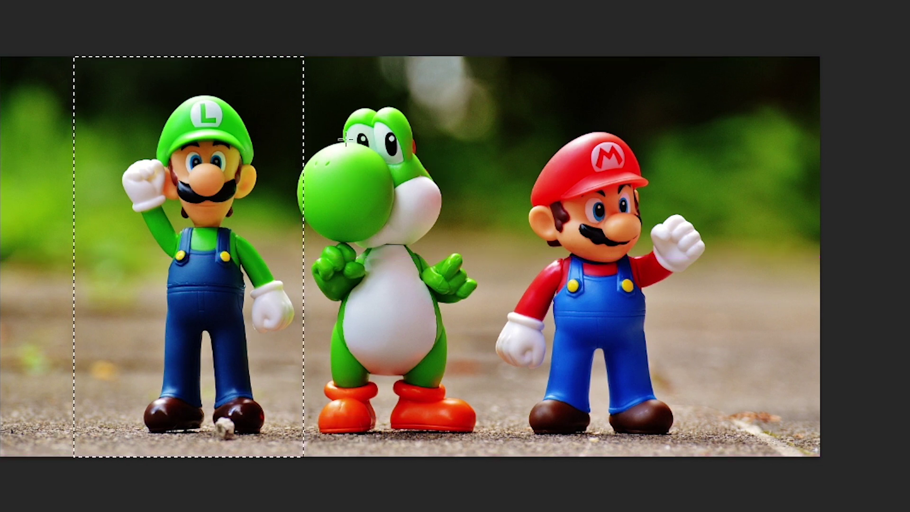
pyautogui.moveTo(259, 45); pyautogui.dragTo(504, 456)
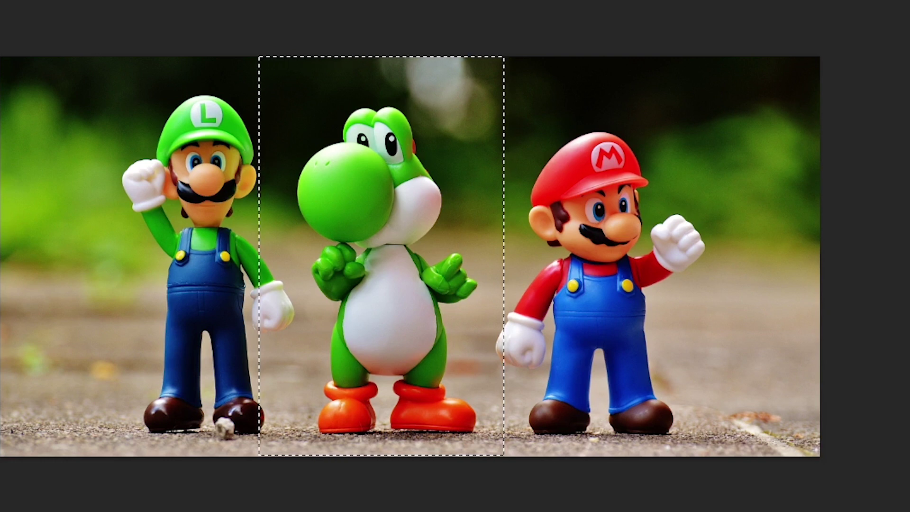
pyautogui.hotkey('ctrl', 'd')
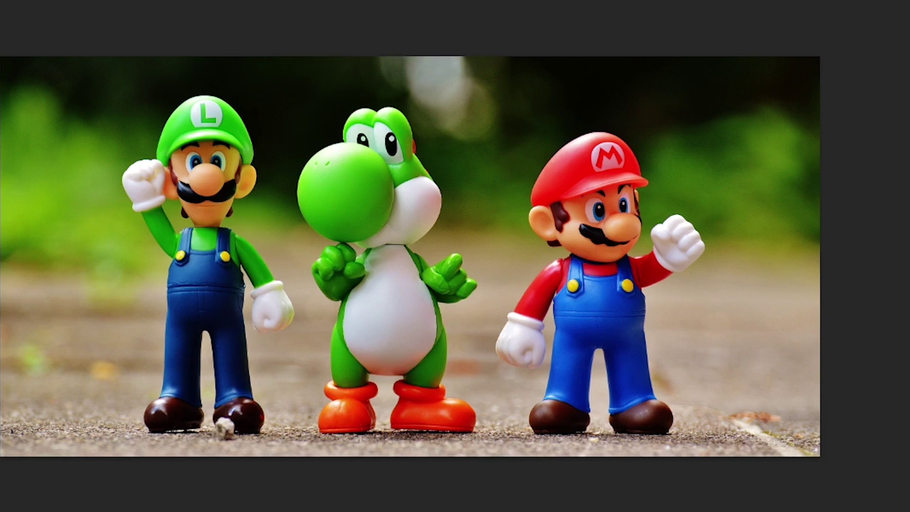
pyautogui.moveTo(1, 57); pyautogui.dragTo(837, 496)
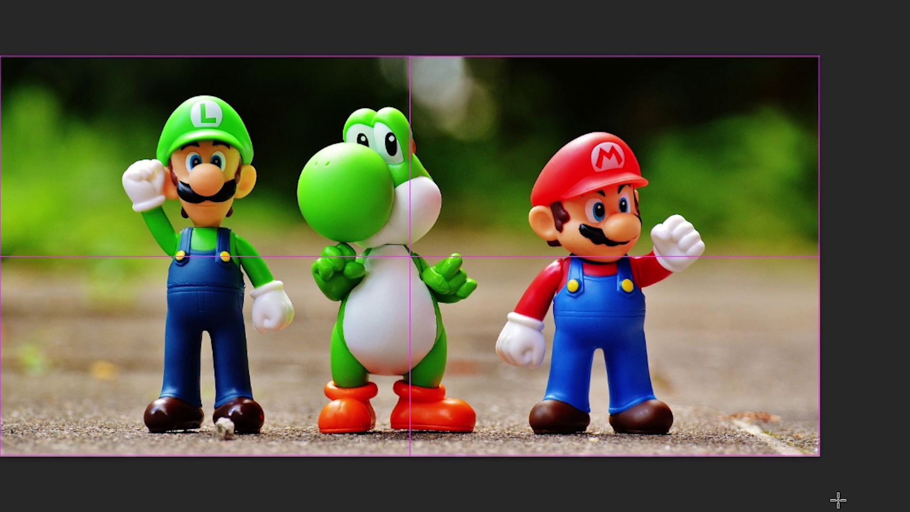
# Draw a rectangular selection around Luigi and extend it over Yoshi and Mario using Add to selection mode
pyautogui.moveTo(81, 20); pyautogui.dragTo(307, 438)
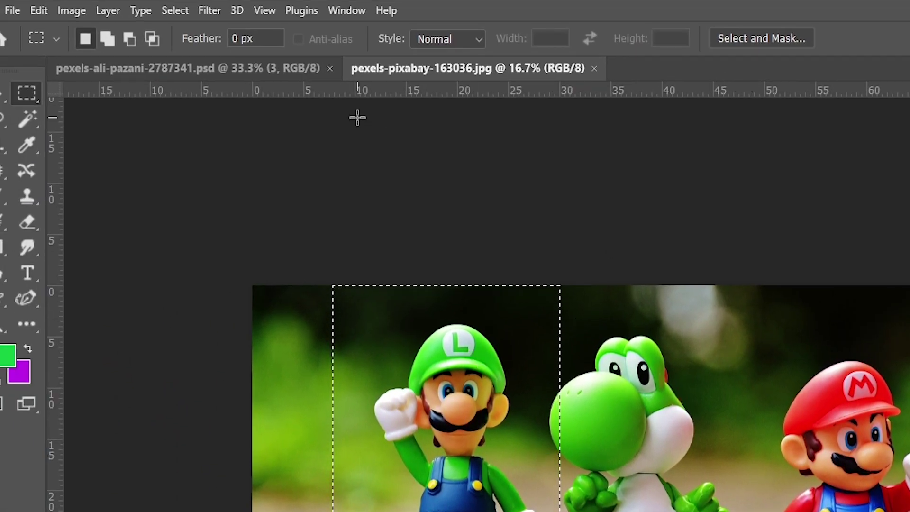
pyautogui.click(109, 37)
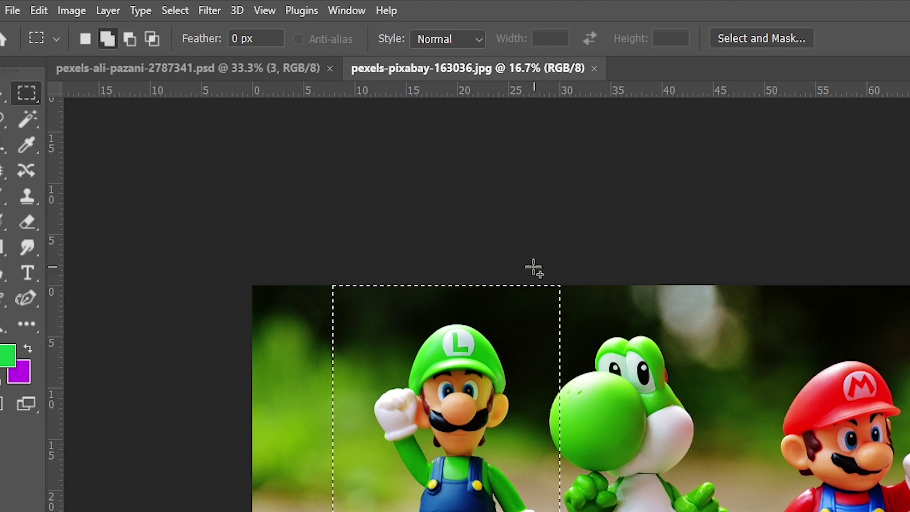
pyautogui.moveTo(532, 266); pyautogui.dragTo(722, 511)
pyautogui.moveTo(586, 509); pyautogui.dragTo(548, 492)
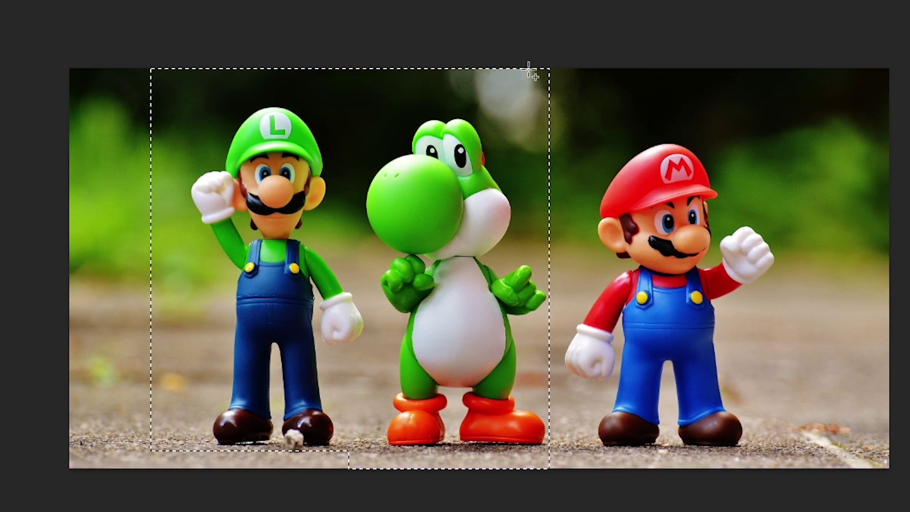
pyautogui.moveTo(529, 71); pyautogui.dragTo(794, 483)
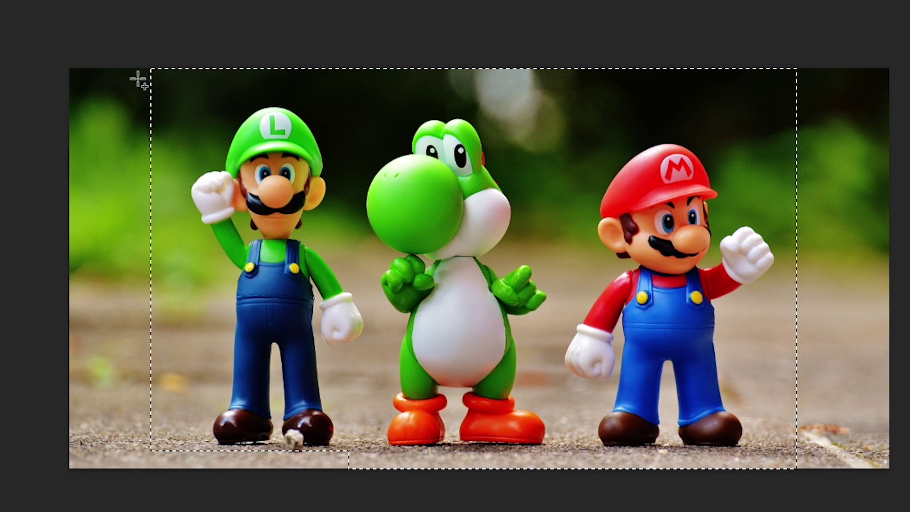
# Clear the selection, draw one rectangle around Luigi and Yoshi, and add Mario's area to it
pyautogui.hotkey('ctrl', 'd')
pyautogui.moveTo(157, 64); pyautogui.dragTo(572, 477)
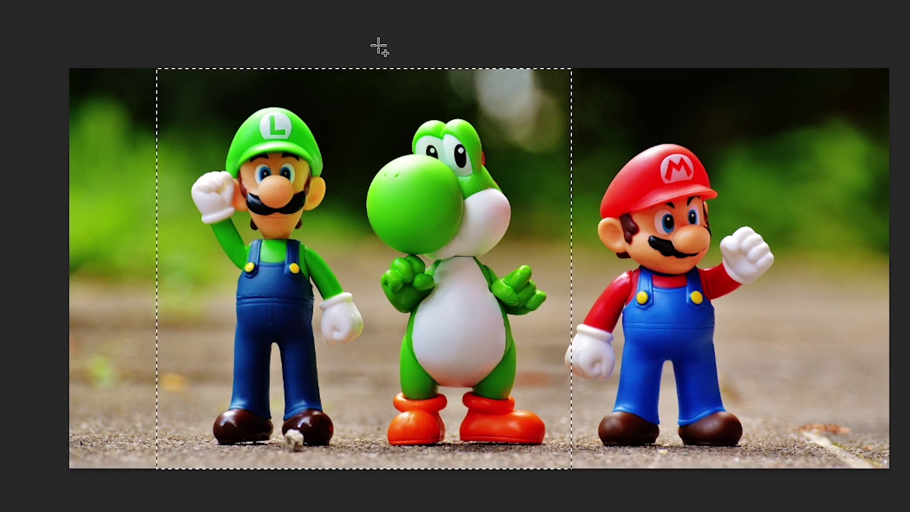
pyautogui.moveTo(508, 64); pyautogui.dragTo(823, 495)
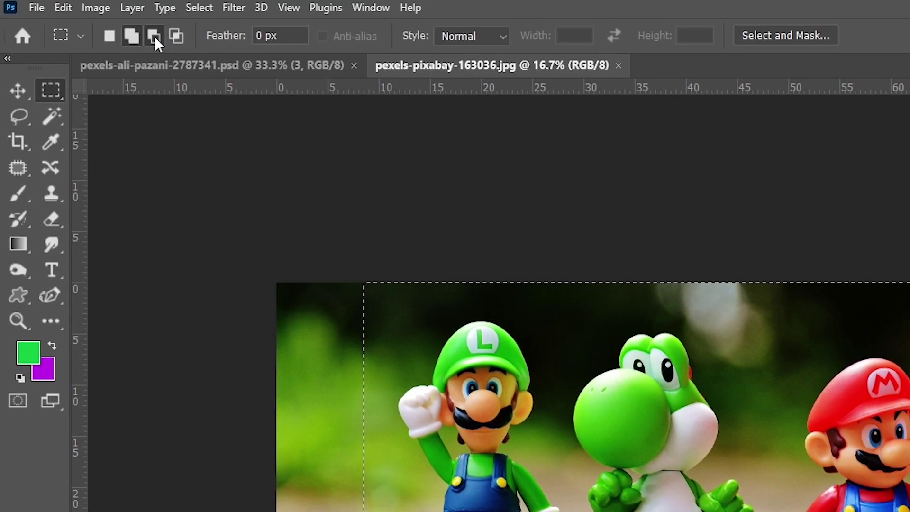
# Switch to Subtract from selection mode and remove Mario's area and Yoshi's area, leaving Luigi's strip selected
pyautogui.click(156, 38)
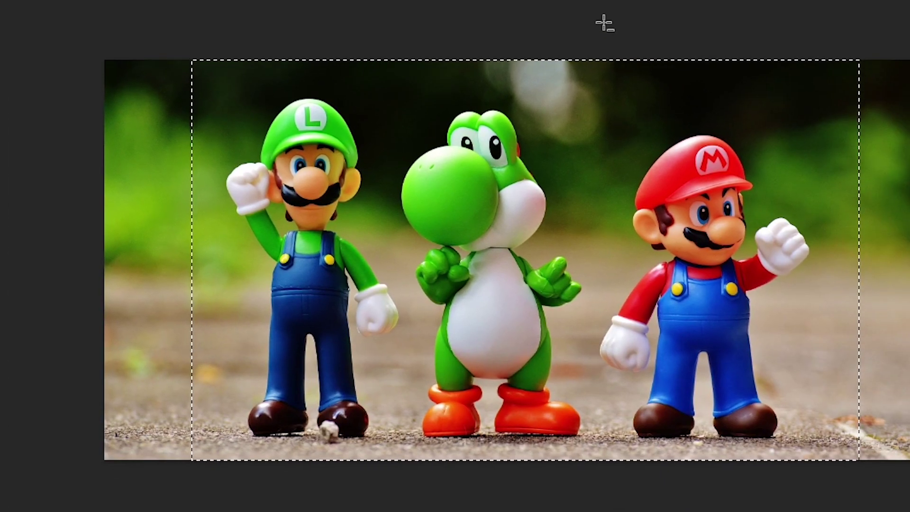
pyautogui.moveTo(776, 245); pyautogui.dragTo(872, 396)
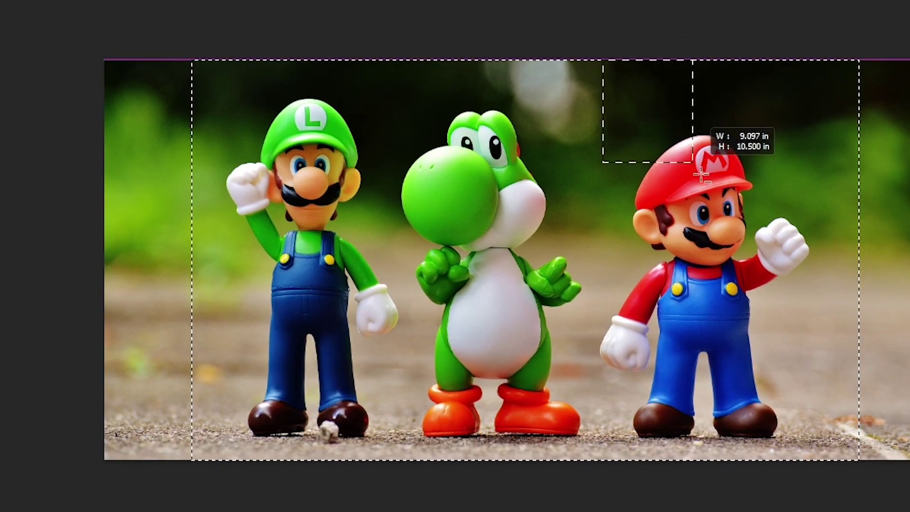
pyautogui.moveTo(702, 176); pyautogui.dragTo(896, 474)
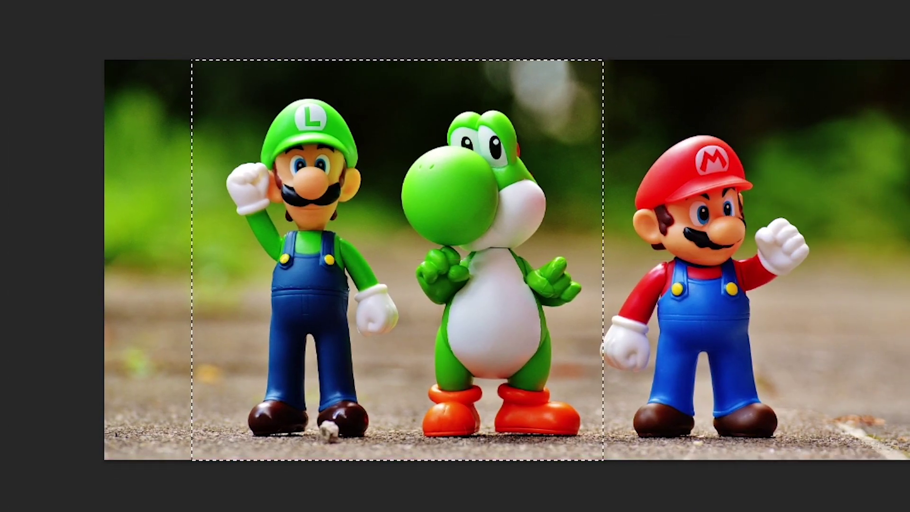
pyautogui.moveTo(374, 60); pyautogui.dragTo(663, 478)
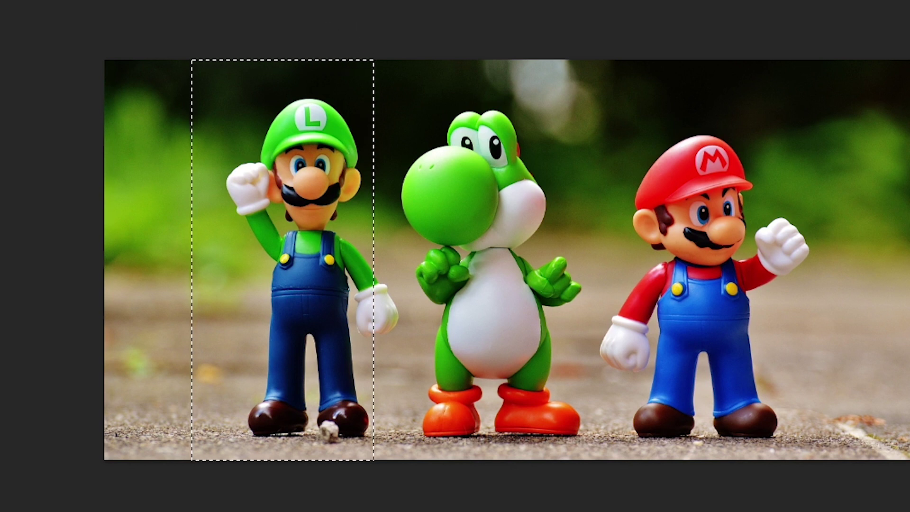
# Extend the selection back over Yoshi and Mario, and subtract Mario's area from it again
pyautogui.moveTo(343, 13); pyautogui.dragTo(609, 471)
pyautogui.moveTo(612, 13); pyautogui.dragTo(906, 469)
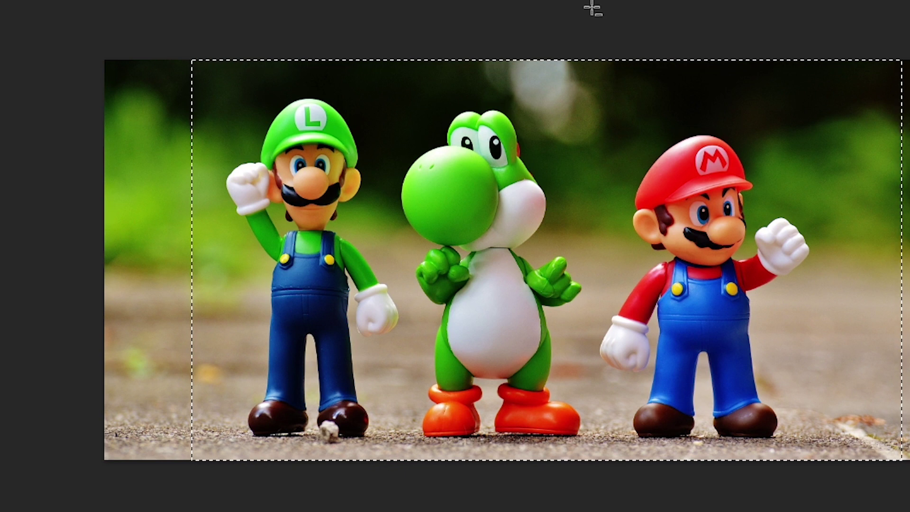
pyautogui.moveTo(597, 60); pyautogui.dragTo(903, 459)
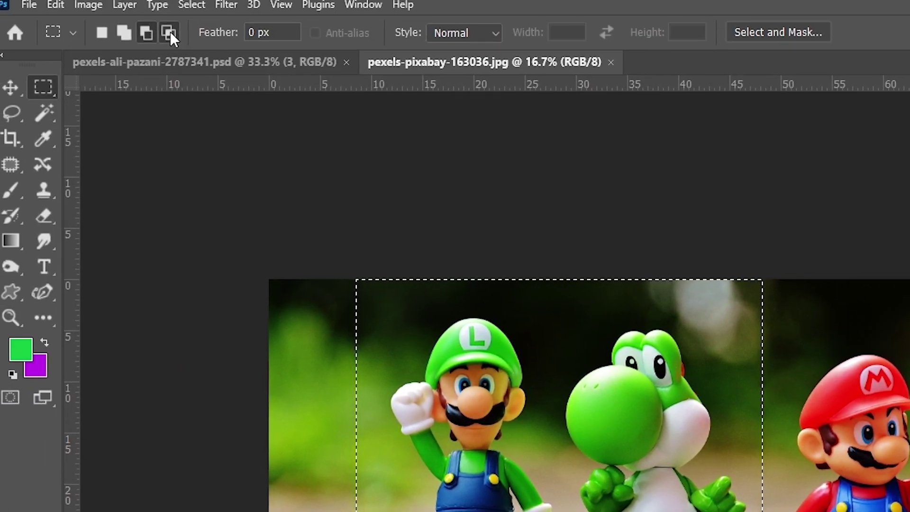
# Switch to Intersect with selection mode and intersect the Luigi and Yoshi selection with a rectangle over Yoshi and Mario
pyautogui.click(169, 32)
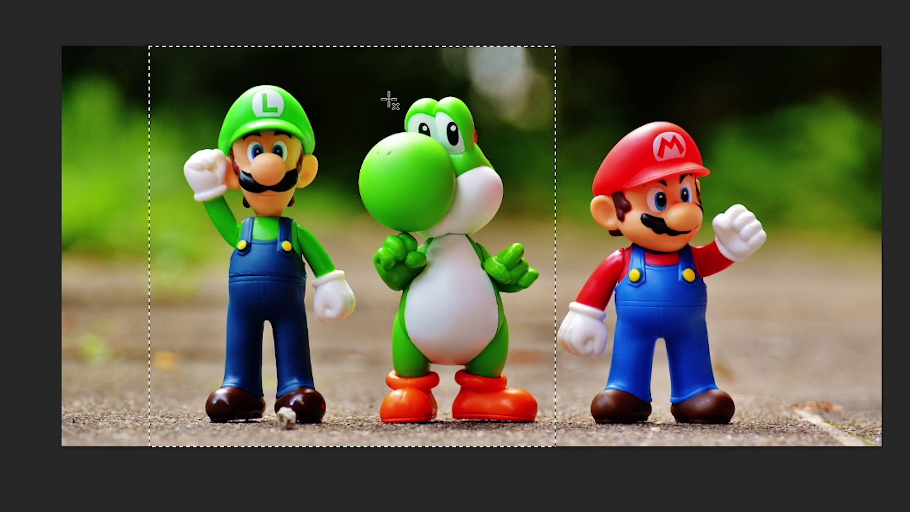
pyautogui.moveTo(341, 23); pyautogui.dragTo(791, 469)
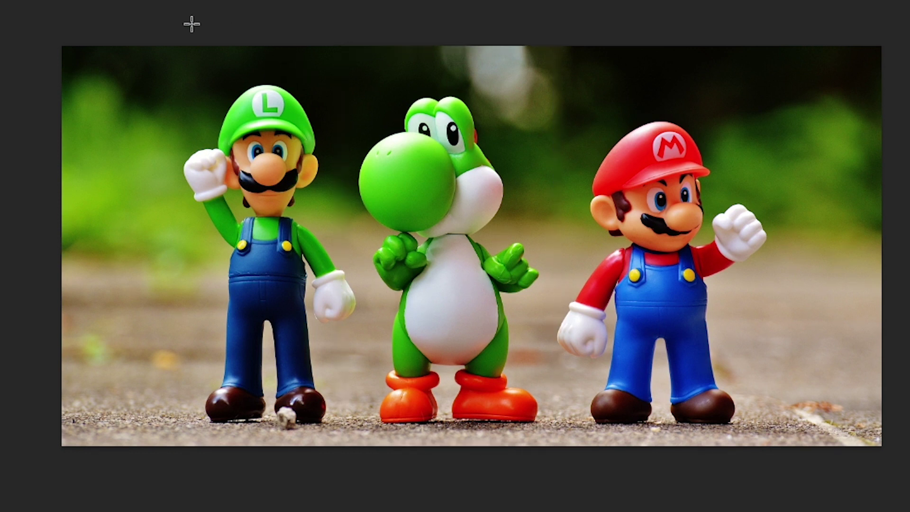
# Draw a rectangular selection around all three figures and intersect it with a full-height rectangle over Mario's side of the image
pyautogui.moveTo(174, 21); pyautogui.dragTo(780, 505)
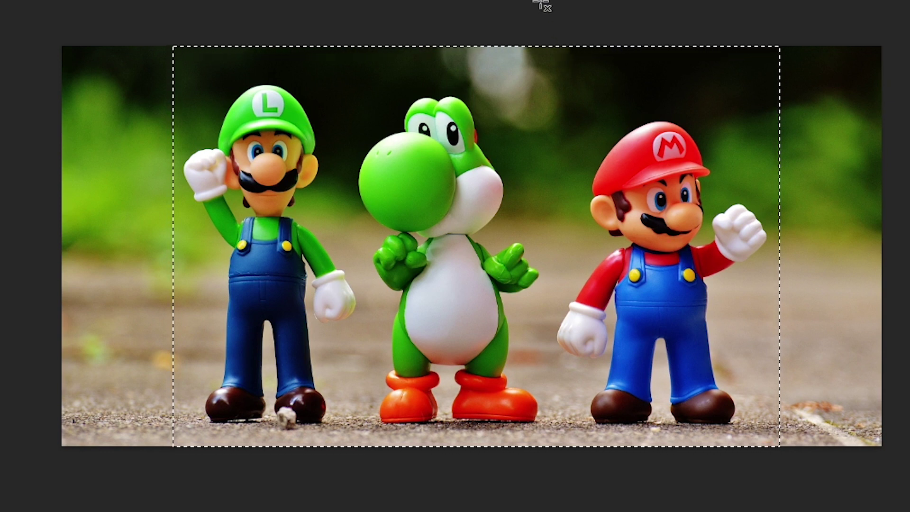
pyautogui.moveTo(538, 5); pyautogui.dragTo(900, 406)
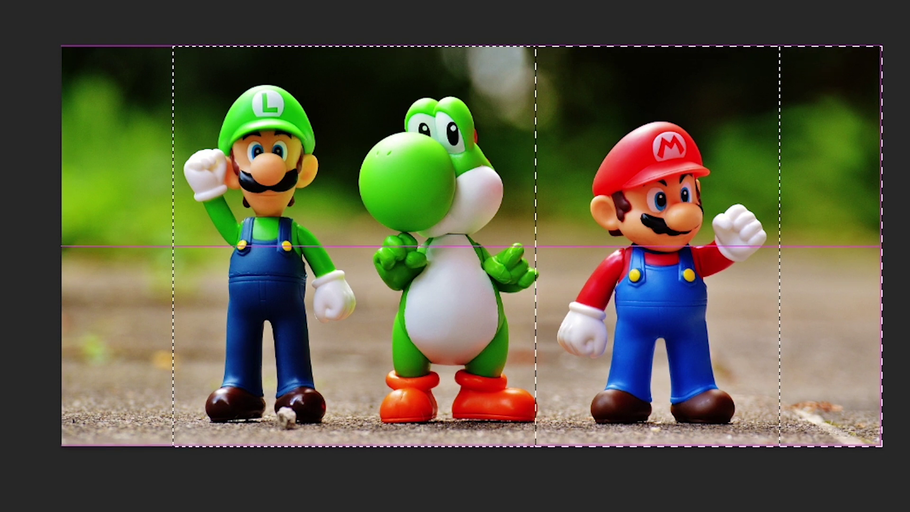
pyautogui.moveTo(883, 331); pyautogui.dragTo(883, 445)
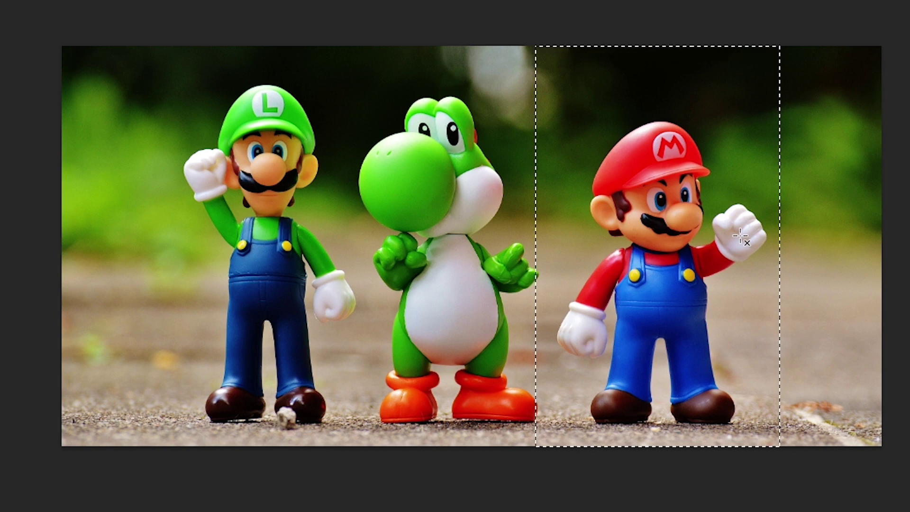
# Undo the intersection over Mario, intersect with a rectangle covering Luigi and Yoshi instead, and deselect
pyautogui.hotkey('ctrl', 'z')
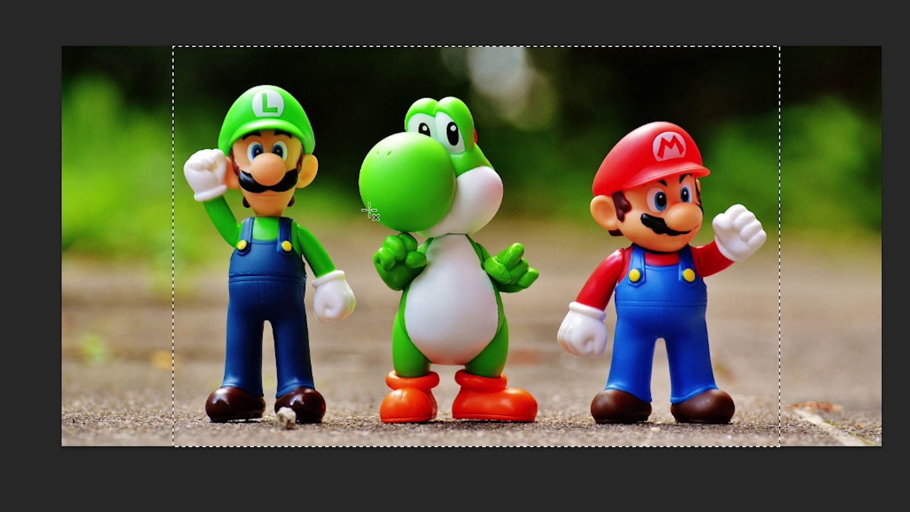
pyautogui.moveTo(62, 46); pyautogui.dragTo(542, 504)
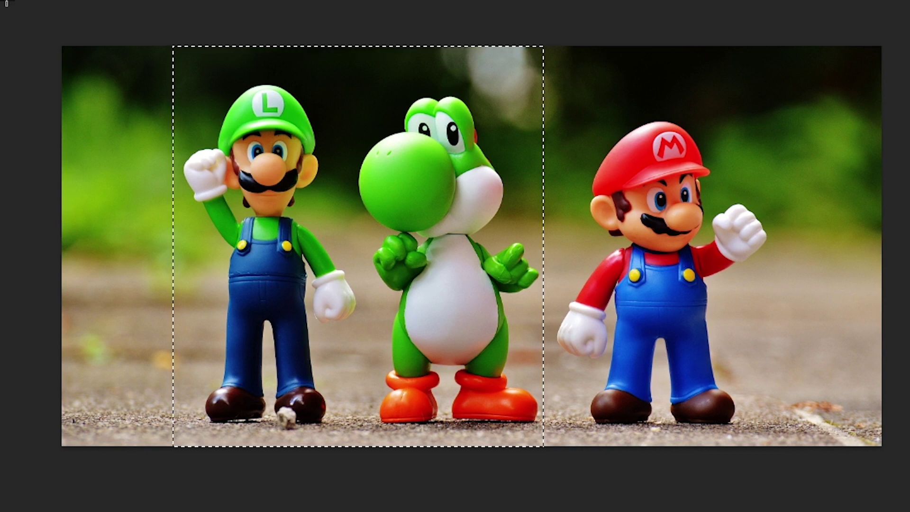
pyautogui.hotkey('ctrl', 'd')
# Select the whole image, subtract the Yoshi and Mario side, undo that, and draw a rectangle over Yoshi's area only
pyautogui.moveTo(30, 6); pyautogui.dragTo(801, 511)
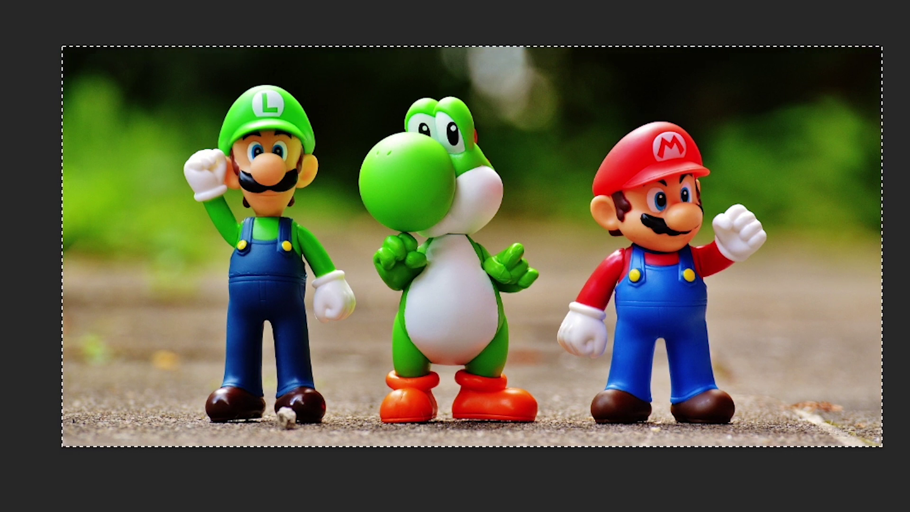
pyautogui.moveTo(331, 45); pyautogui.dragTo(896, 474)
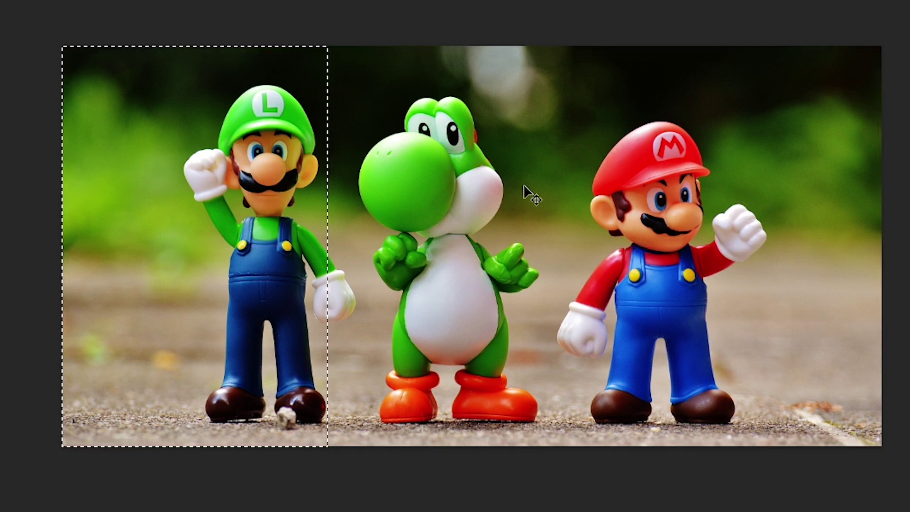
pyautogui.hotkey('ctrl', 'z')
pyautogui.moveTo(330, 45); pyautogui.dragTo(601, 498)
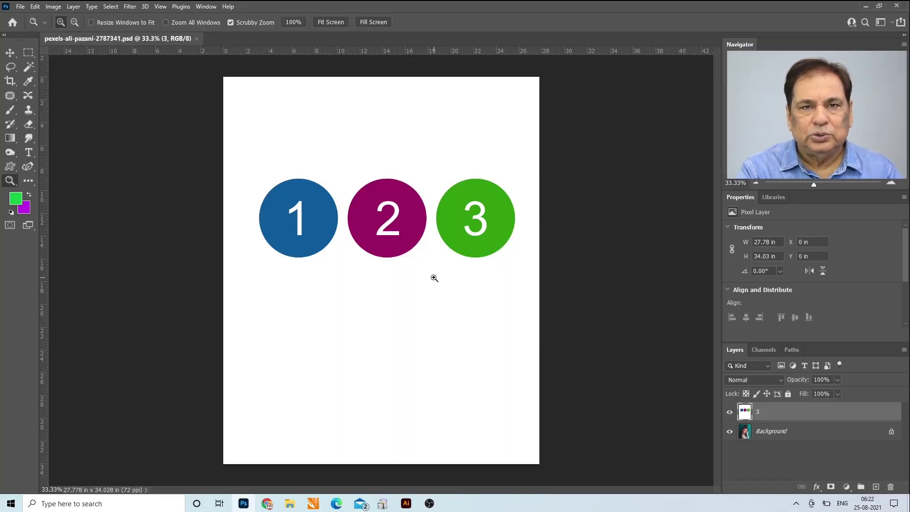
# With the Rectangular Marquee, draw a selection about 24.3 by 15.6 in around the three numbered circles
pyautogui.click(29, 52)
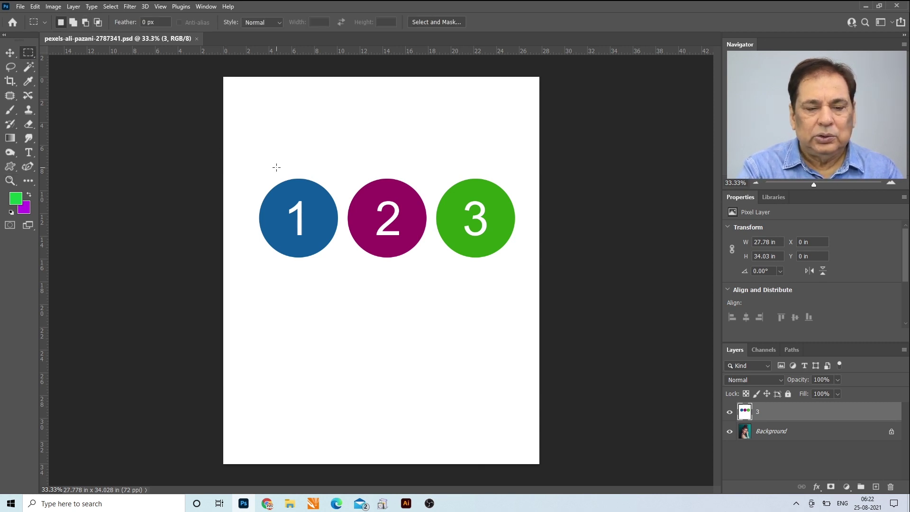
pyautogui.moveTo(245, 144); pyautogui.dragTo(522, 323)
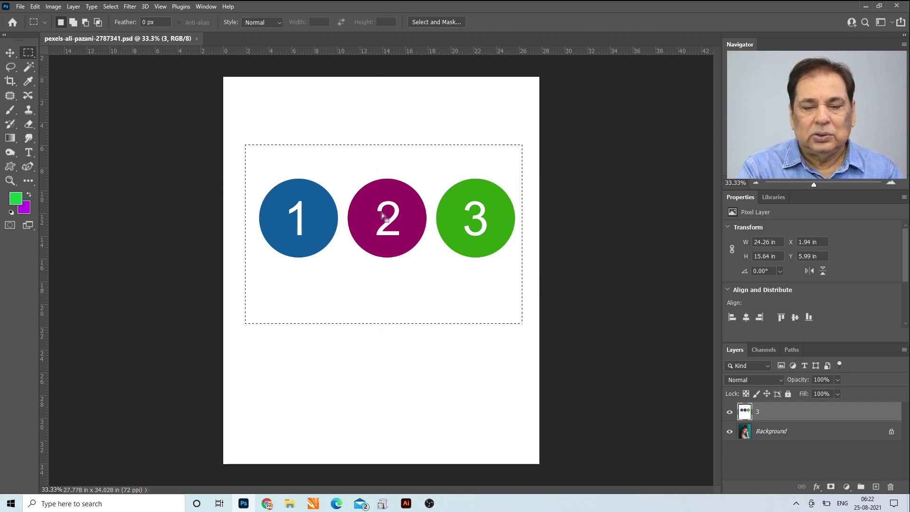
# Subtract a rectangle over circle 3 from the selection, and add a taller rectangle that covers circle 3 again
pyautogui.click(86, 24)
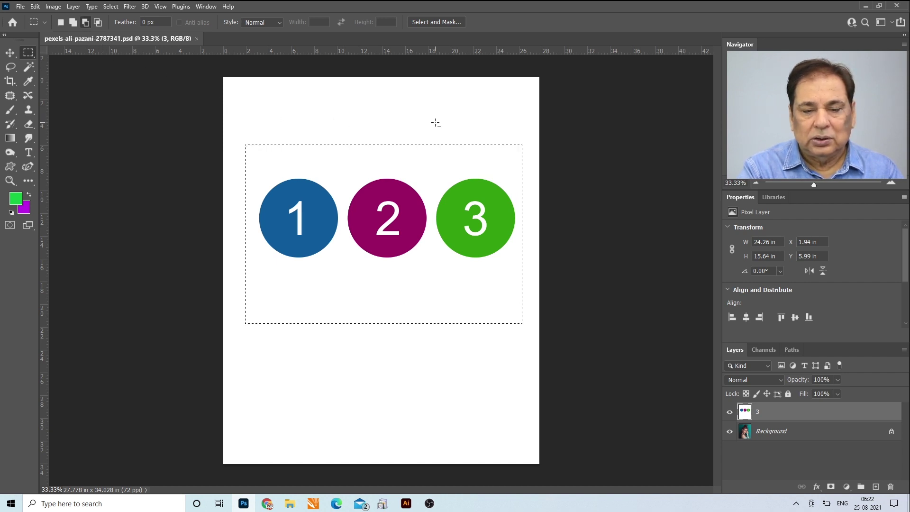
pyautogui.moveTo(438, 121); pyautogui.dragTo(569, 342)
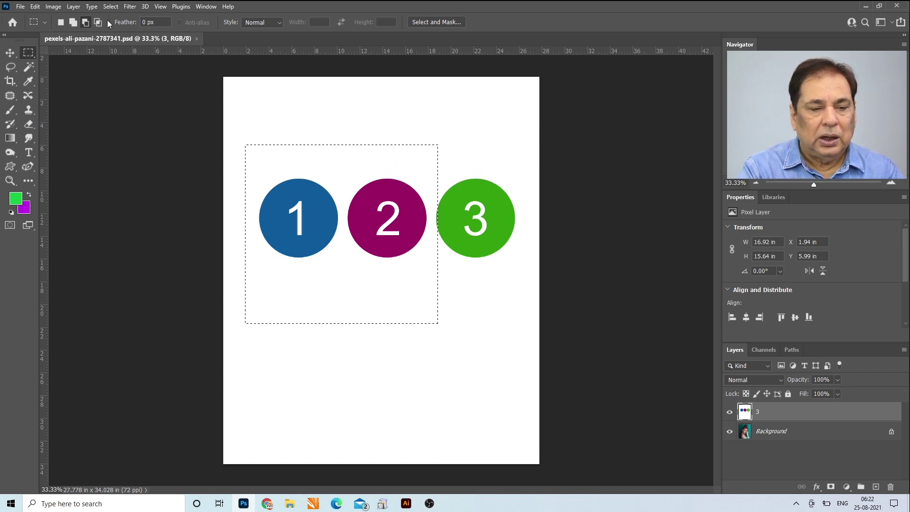
pyautogui.click(73, 23)
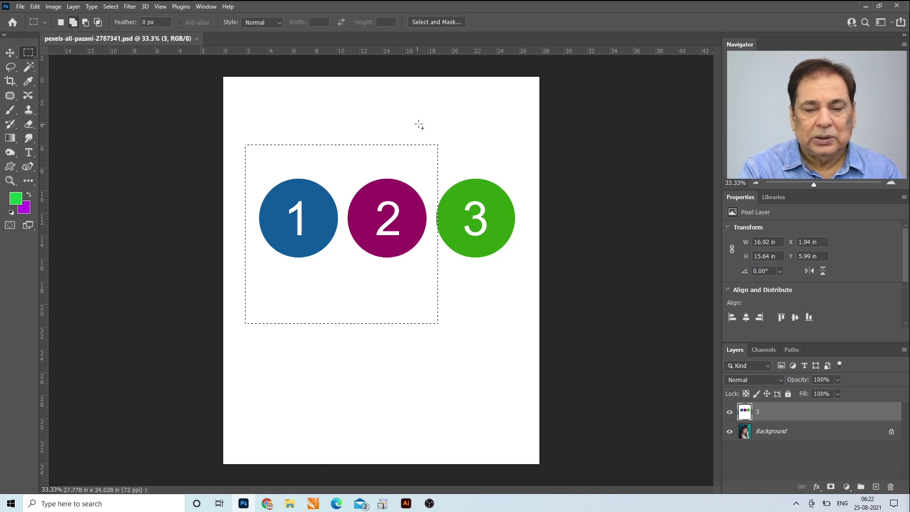
pyautogui.moveTo(419, 124); pyautogui.dragTo(583, 348)
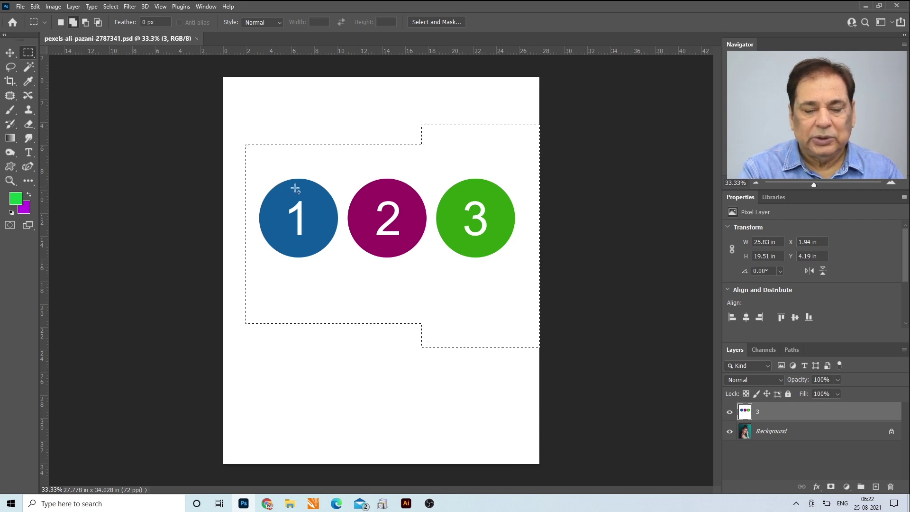
# Preview a Hue/Saturation hue shift of -23 on all three selected circles and discard the adjustment
pyautogui.hotkey('ctrl', 'u')
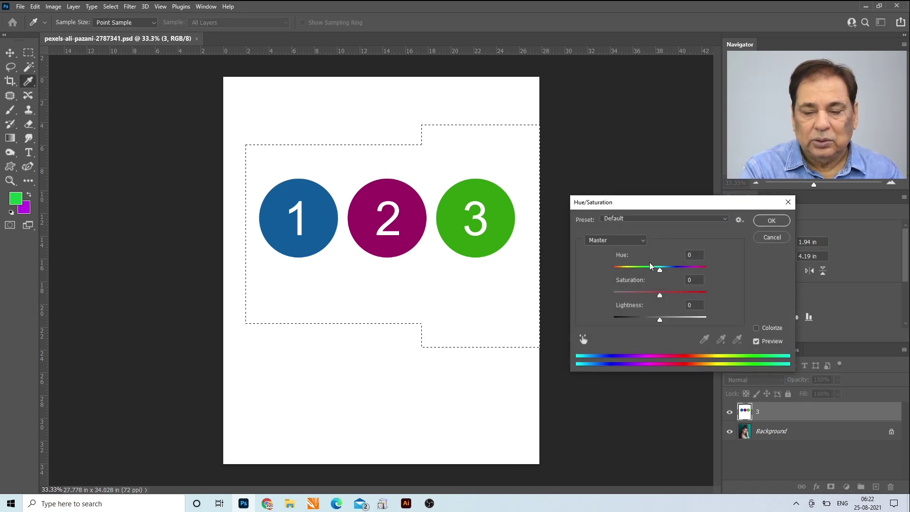
pyautogui.moveTo(659, 270); pyautogui.dragTo(649, 293)
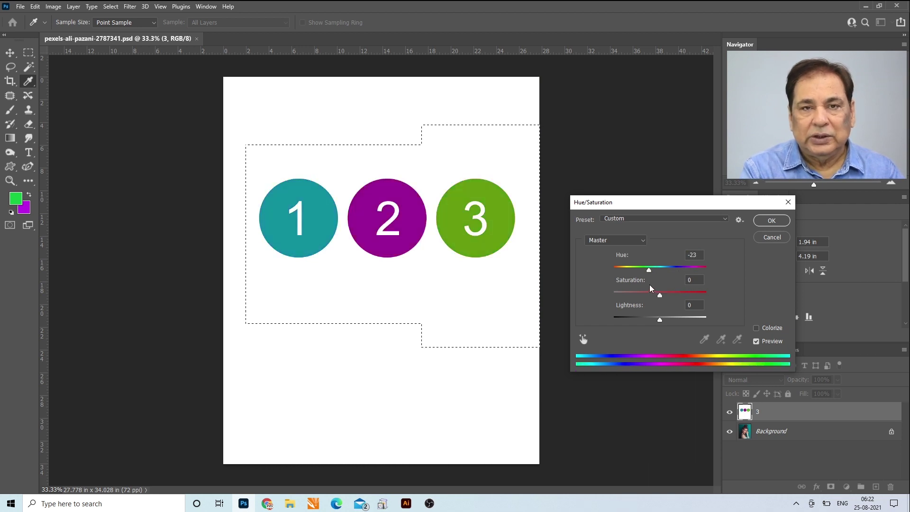
pyautogui.click(775, 238)
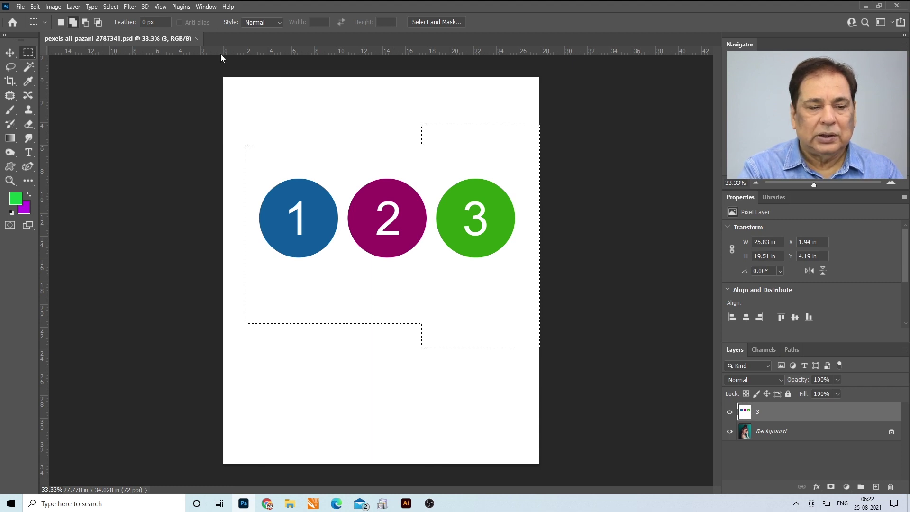
# Subtract a rectangle over circle 2 from the selection, and preview a hue shift of +9 on circles 1 and 3 without applying it
pyautogui.click(85, 22)
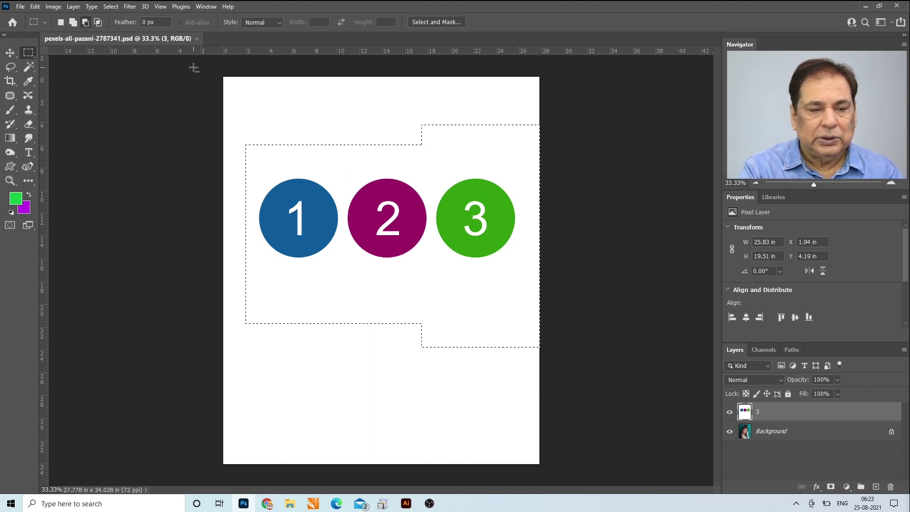
pyautogui.moveTo(345, 99); pyautogui.dragTo(432, 346)
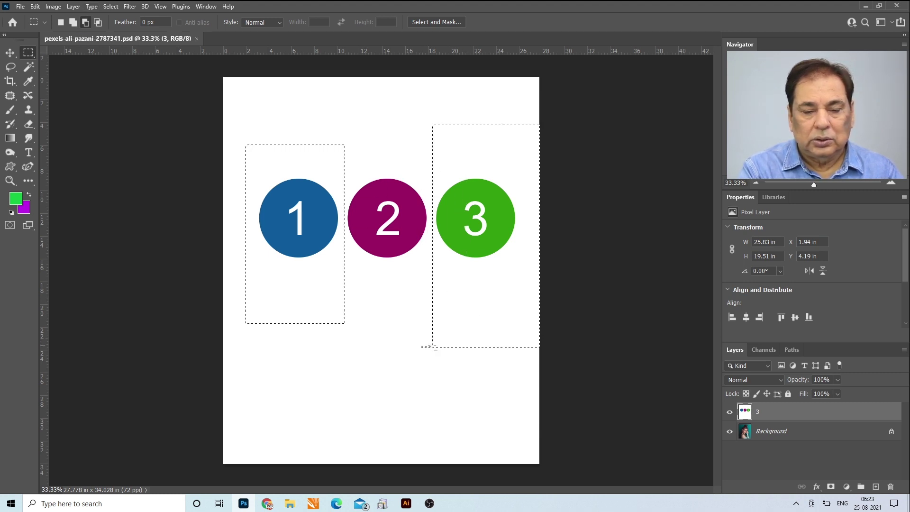
pyautogui.hotkey('ctrl', 'u')
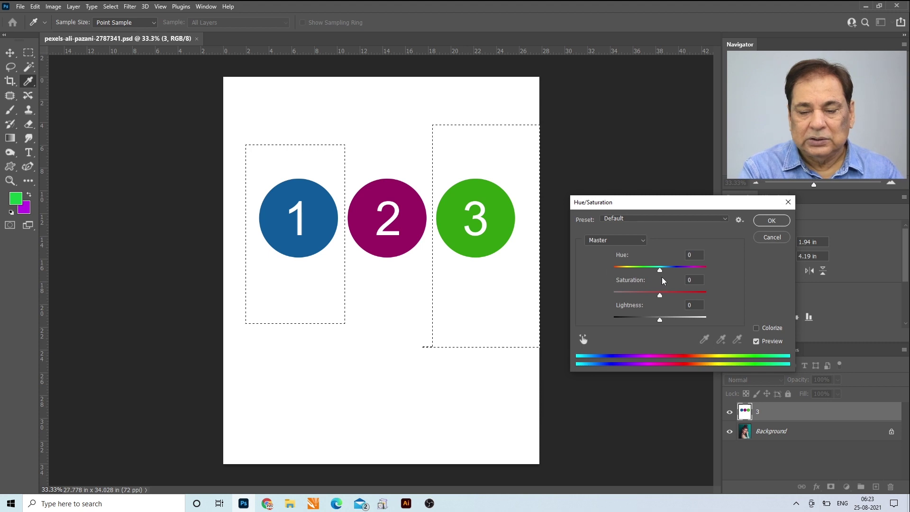
pyautogui.moveTo(661, 270)
pyautogui.mouseDown()
pyautogui.moveTo(699, 270)
pyautogui.moveTo(625, 279)
pyautogui.moveTo(664, 278)
pyautogui.mouseUp()
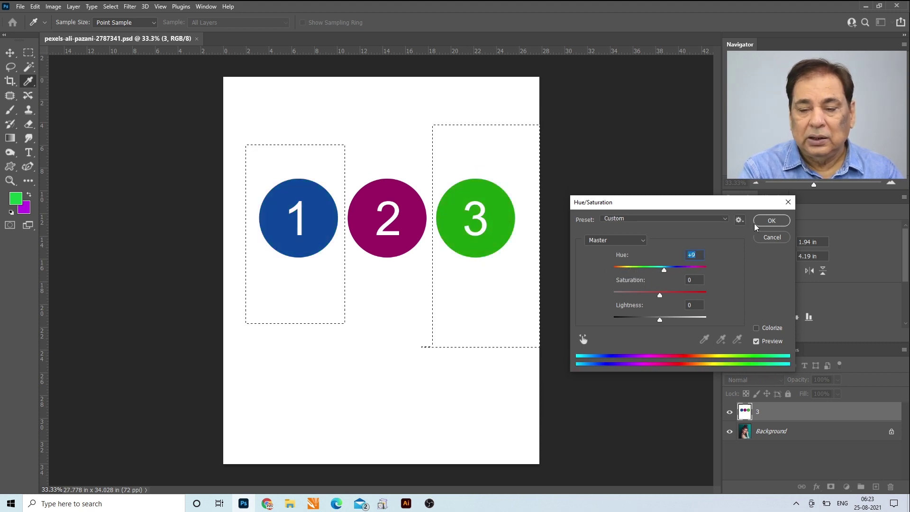
pyautogui.click(766, 237)
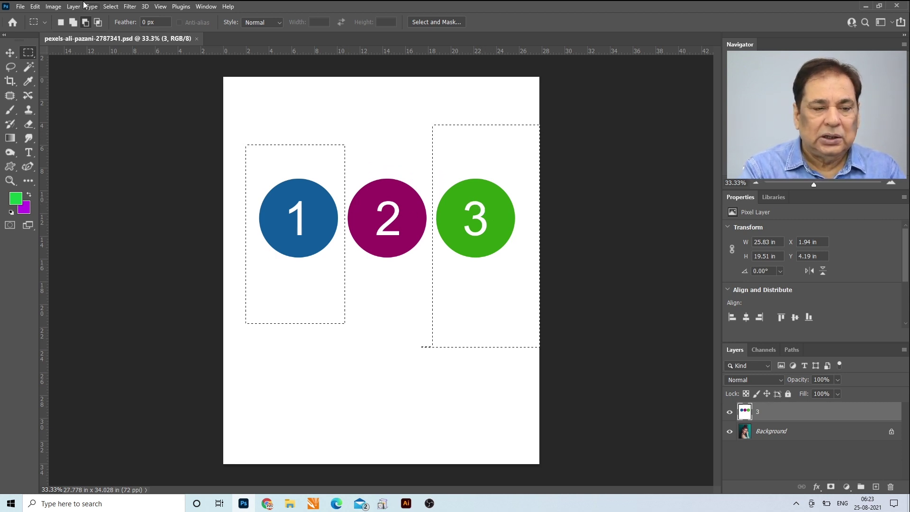
# Invert the selection so it covers circle 2, and preview a hue shift of +26 without applying it
pyautogui.click(111, 6)
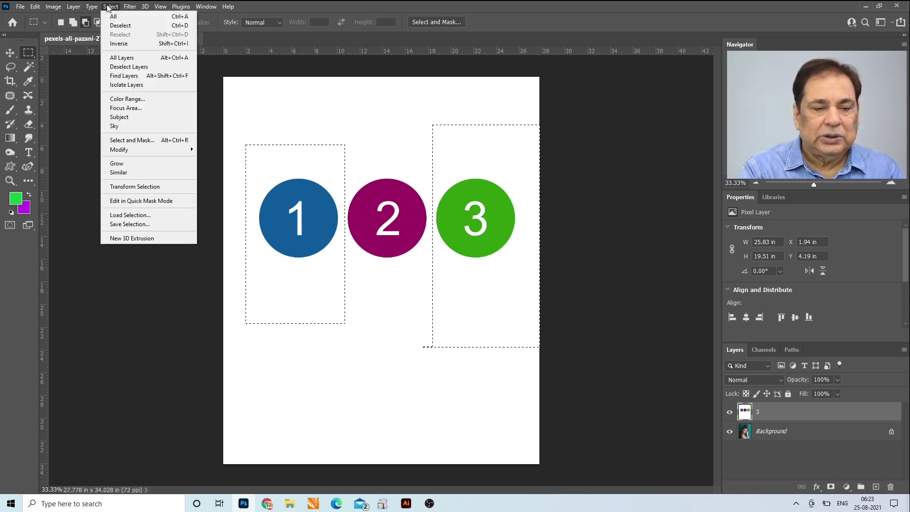
pyautogui.click(125, 45)
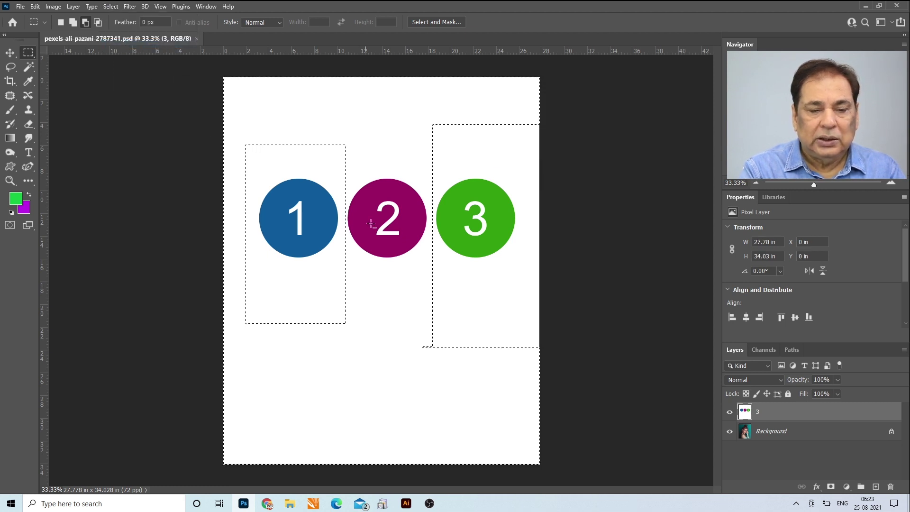
pyautogui.hotkey('ctrl', 'u')
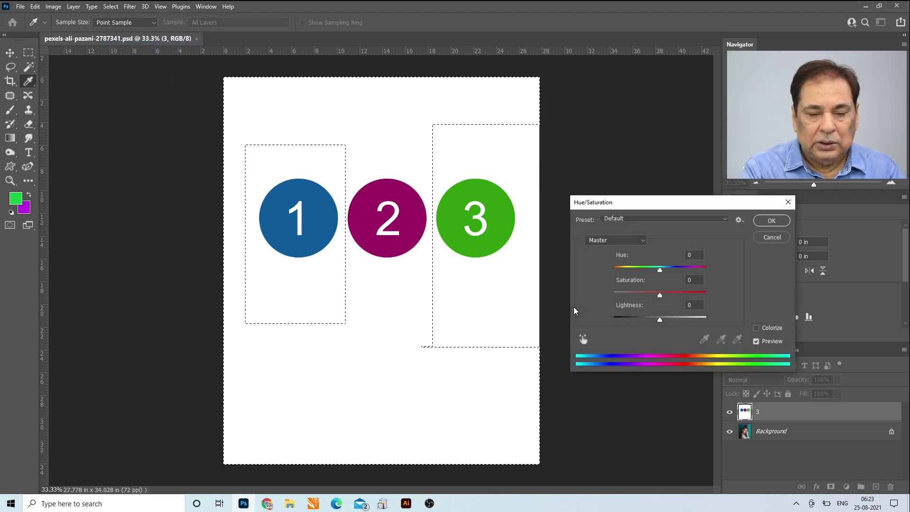
pyautogui.moveTo(660, 270)
pyautogui.mouseDown()
pyautogui.moveTo(719, 281)
pyautogui.moveTo(628, 284)
pyautogui.moveTo(672, 281)
pyautogui.mouseUp()
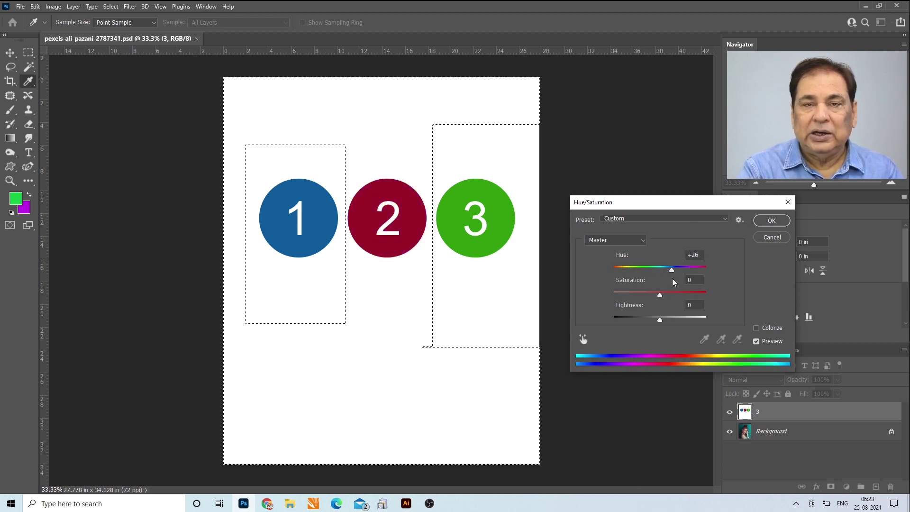
pyautogui.click(771, 237)
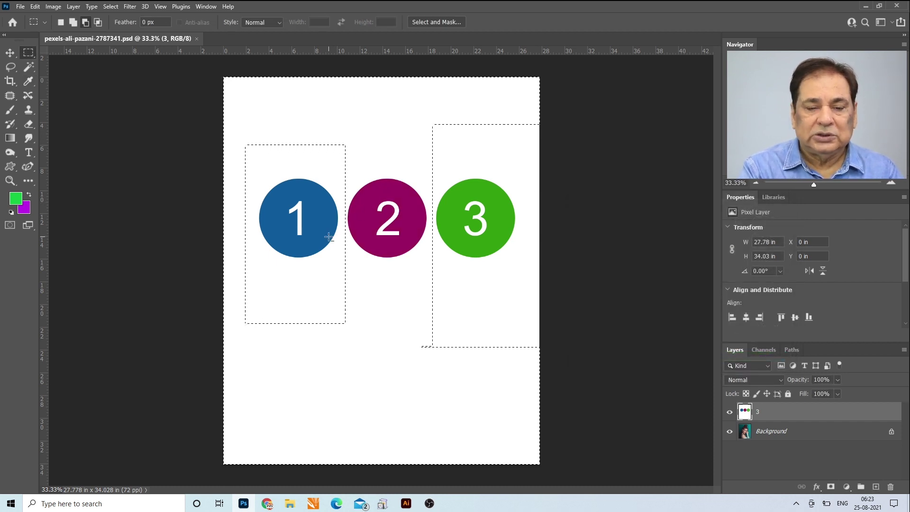
# Replace the selection with a rectangle about 27.5 by 14.5 in around all three circles, and preview a hue shift of +2 without applying it
pyautogui.hotkey('ctrl', 'd')
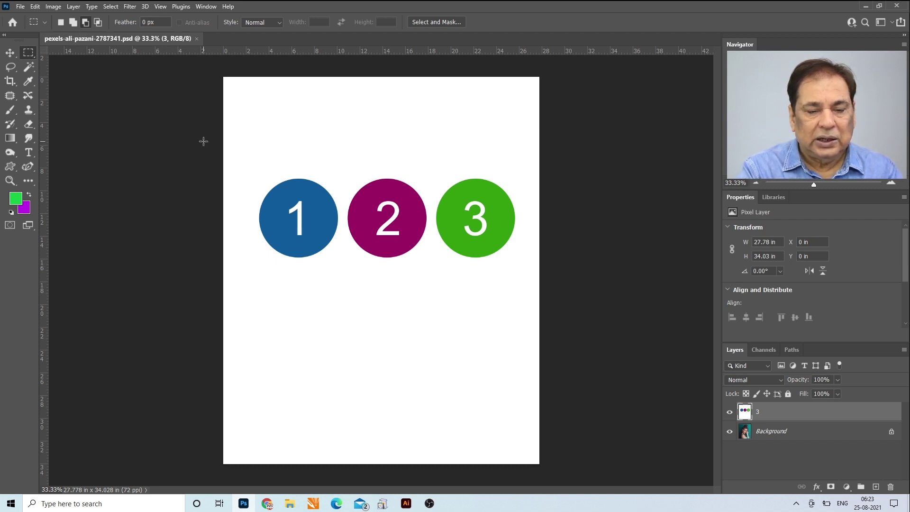
pyautogui.moveTo(203, 142); pyautogui.dragTo(537, 305)
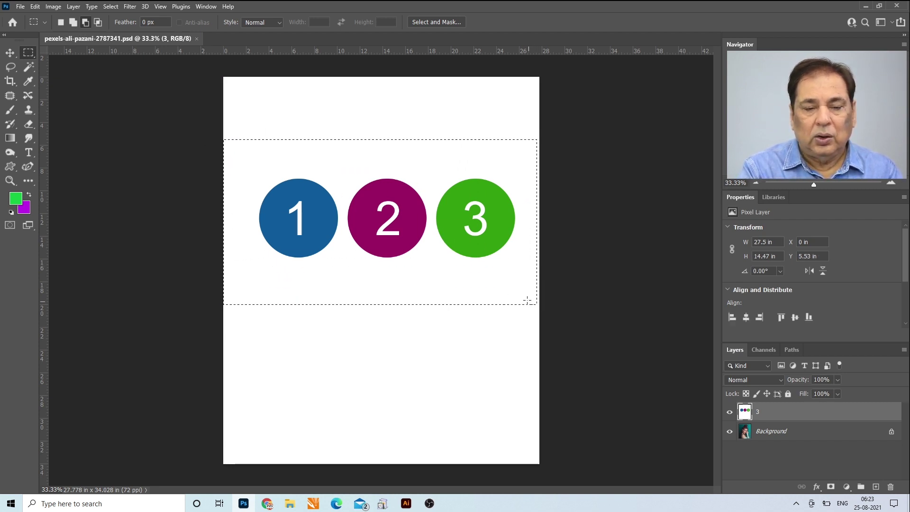
pyautogui.hotkey('ctrl', 'u')
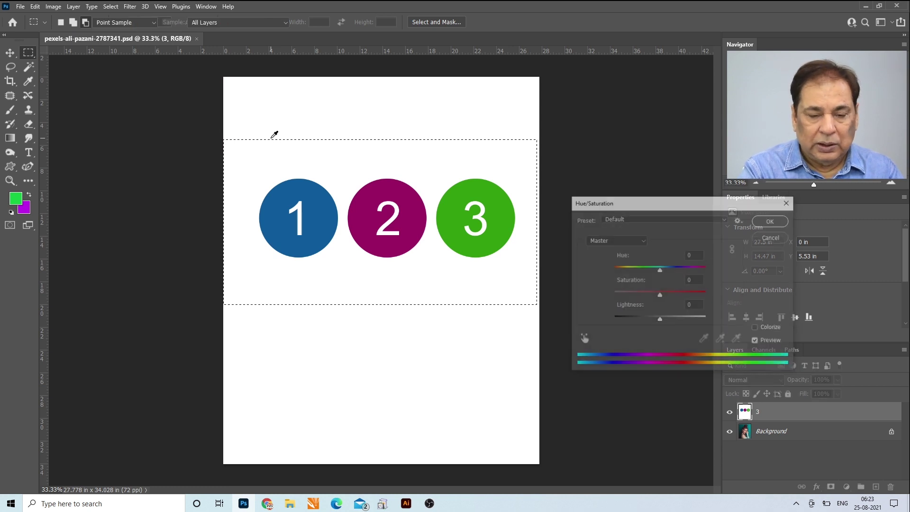
pyautogui.moveTo(660, 270)
pyautogui.mouseDown()
pyautogui.moveTo(688, 270)
pyautogui.moveTo(661, 269)
pyautogui.mouseUp()
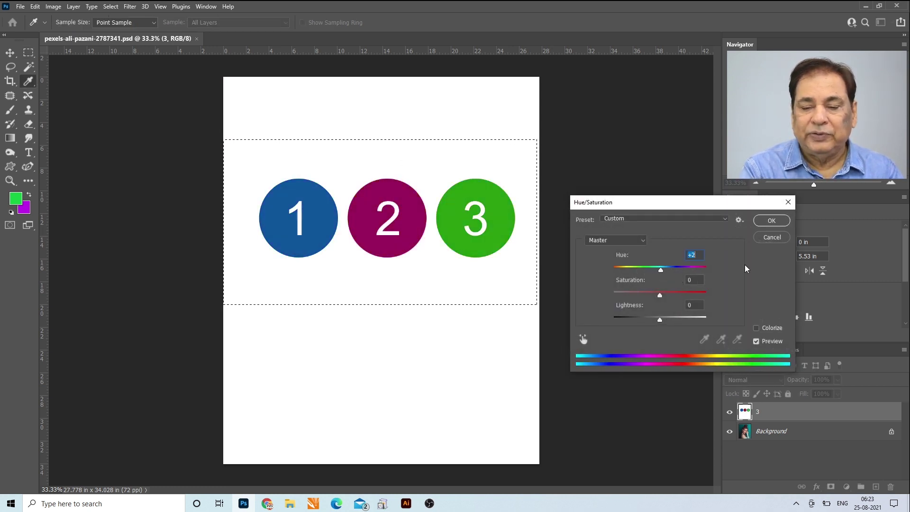
pyautogui.click(772, 237)
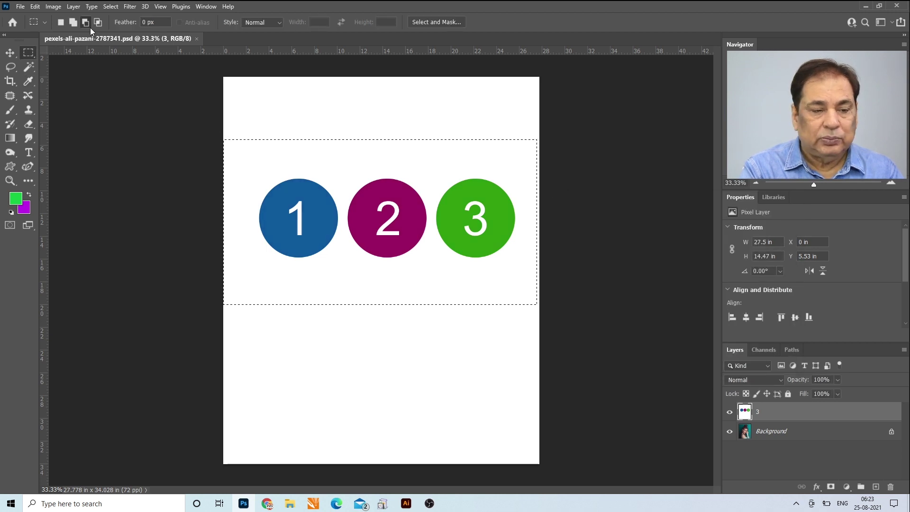
# Subtract a rectangle over circle 1 from the selection, and preview a hue shift of +87 on circles 2 and 3 without applying it
pyautogui.moveTo(196, 103); pyautogui.dragTo(342, 351)
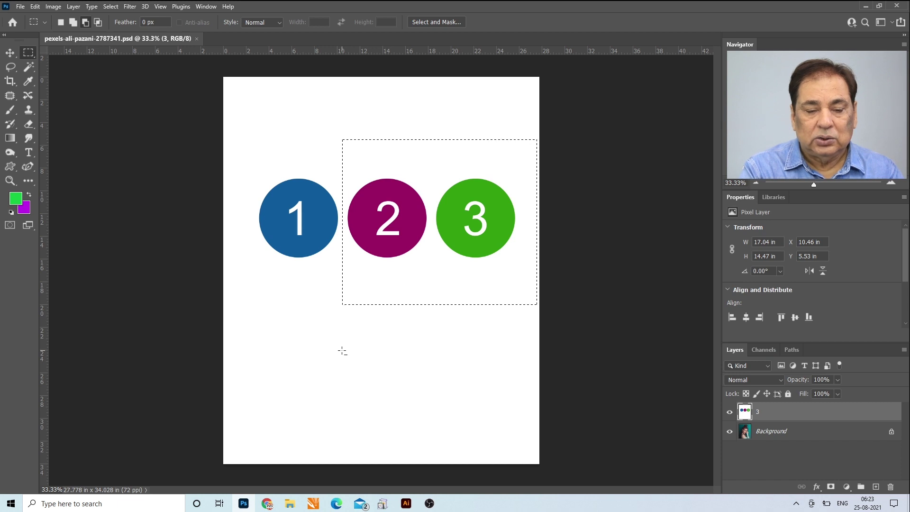
pyautogui.hotkey('ctrl', 'u')
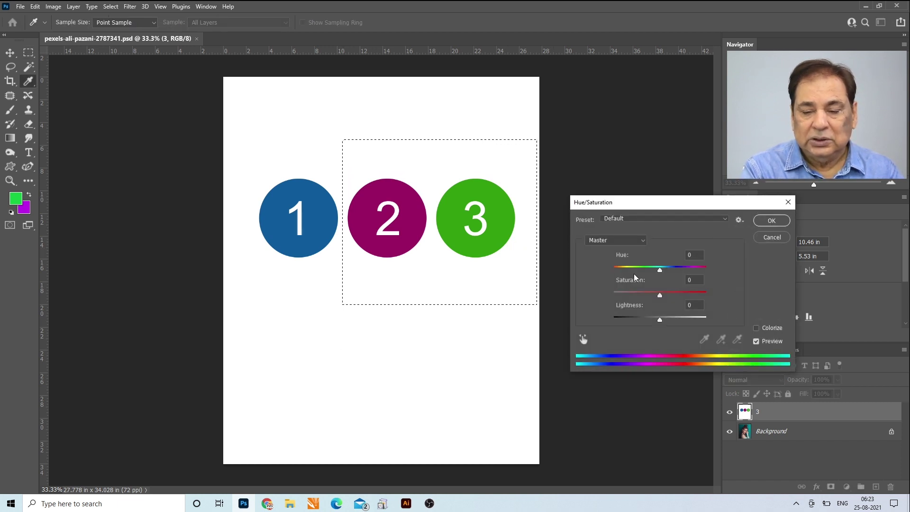
pyautogui.moveTo(657, 274); pyautogui.dragTo(691, 279)
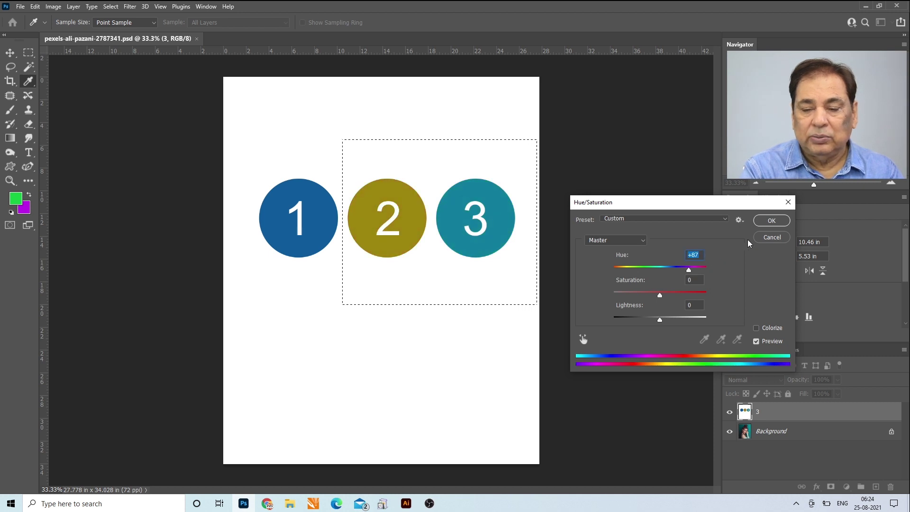
pyautogui.click(766, 238)
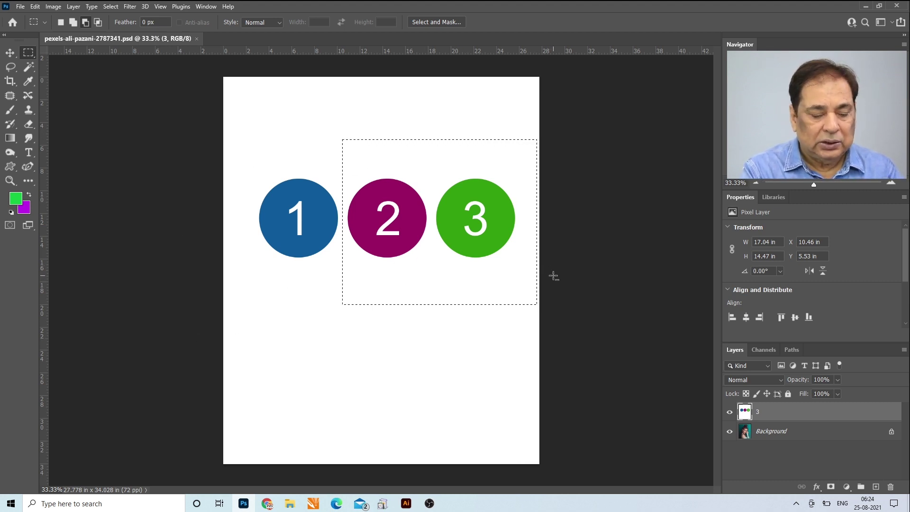
# Invert the selection to cover circle 1 and its surroundings, and preview a hue shift of +18 without applying it
pyautogui.hotkey('ctrl', 'a')
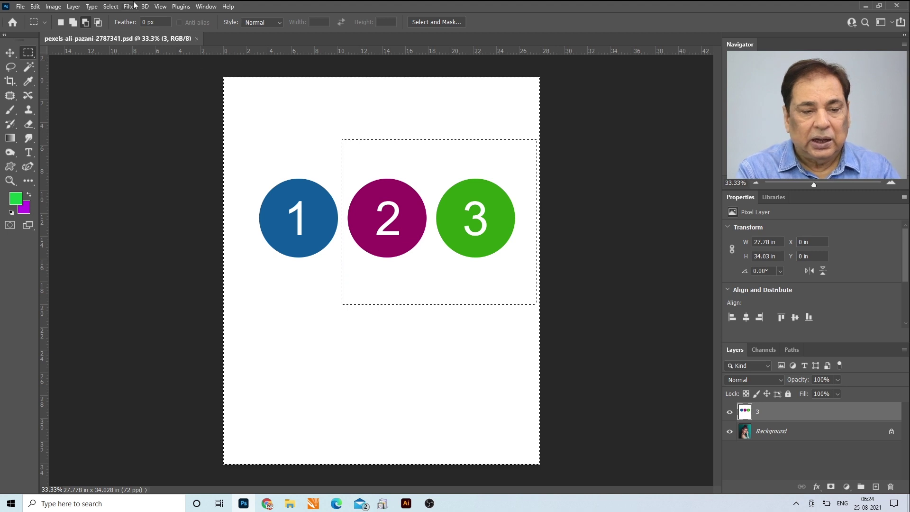
pyautogui.click(110, 6)
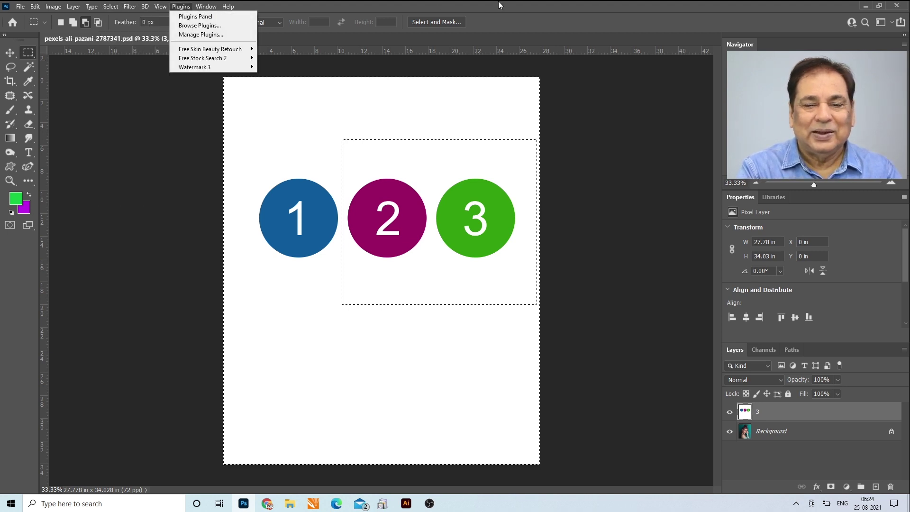
pyautogui.click(520, 9)
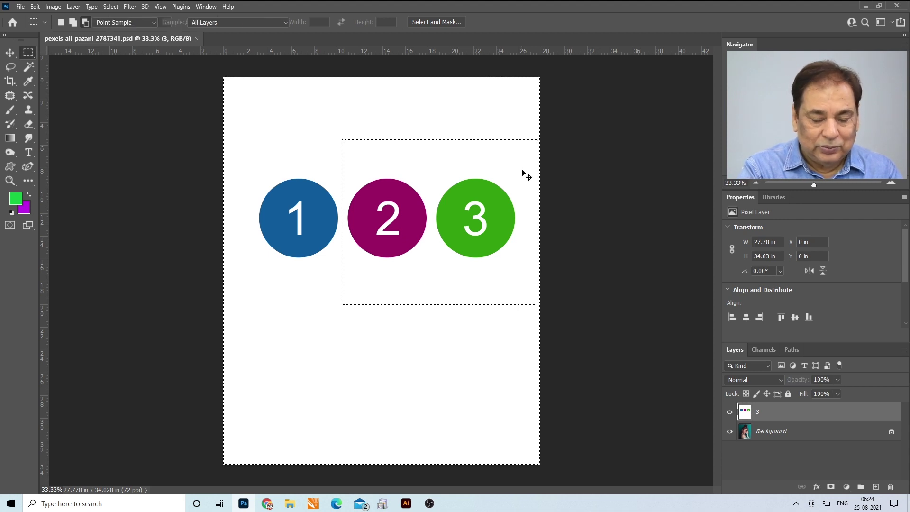
pyautogui.hotkey('ctrl', 'u')
pyautogui.moveTo(657, 272)
pyautogui.mouseDown()
pyautogui.moveTo(698, 271)
pyautogui.moveTo(627, 277)
pyautogui.moveTo(670, 278)
pyautogui.mouseUp()
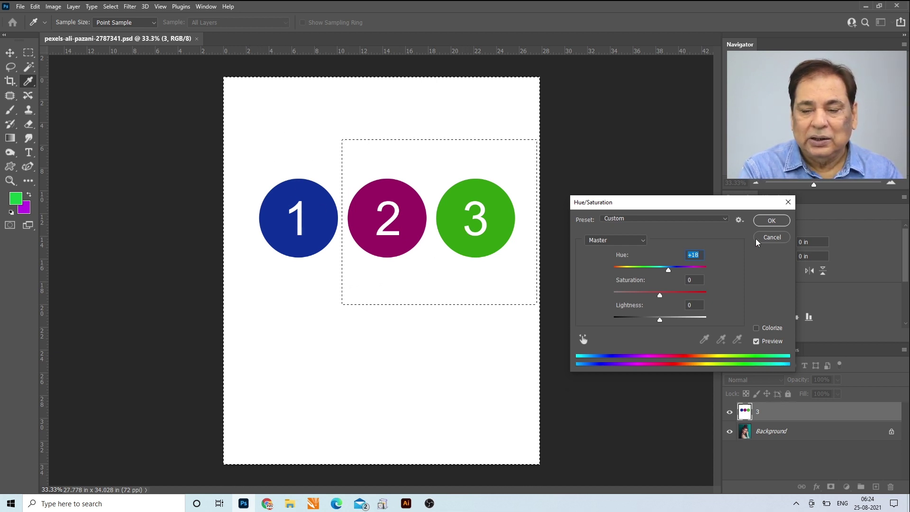
pyautogui.click(768, 237)
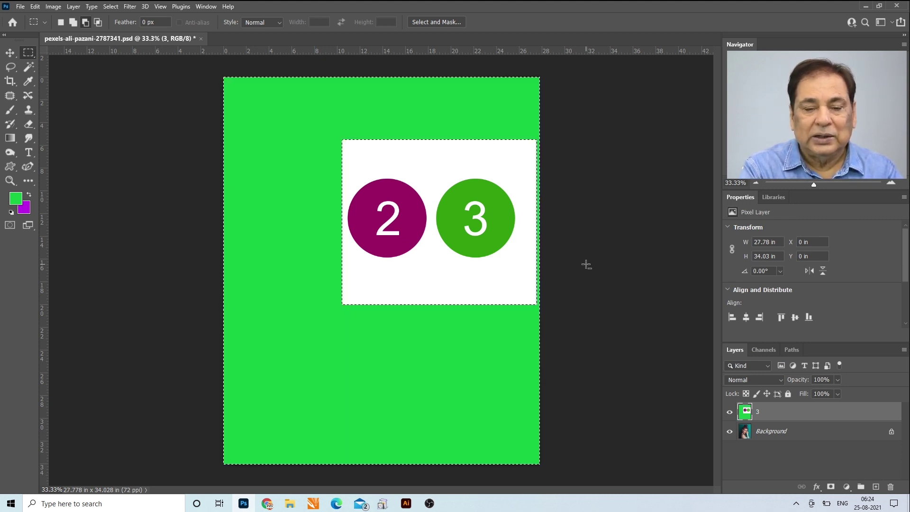
# Restore the rectangular selection around circles 2 and 3, fill it with the green foreground colour, and fill the inverted selection with the purple background colour
pyautogui.hotkey('ctrl', 'z')
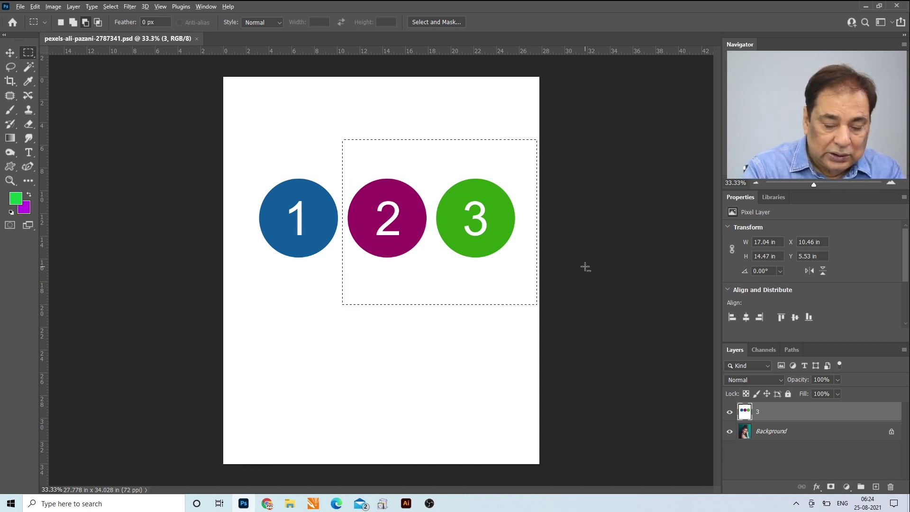
pyautogui.hotkey('alt', 'BackSpace')
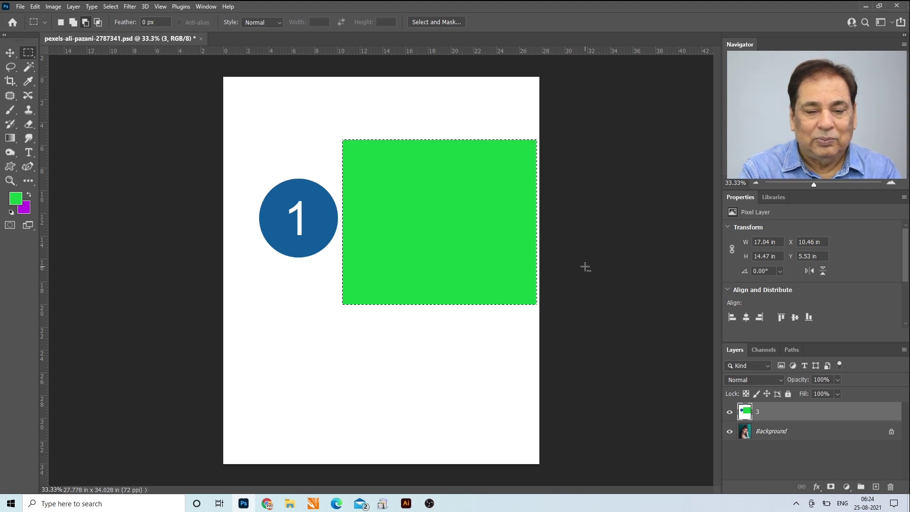
pyautogui.hotkey('ctrl', 'a')
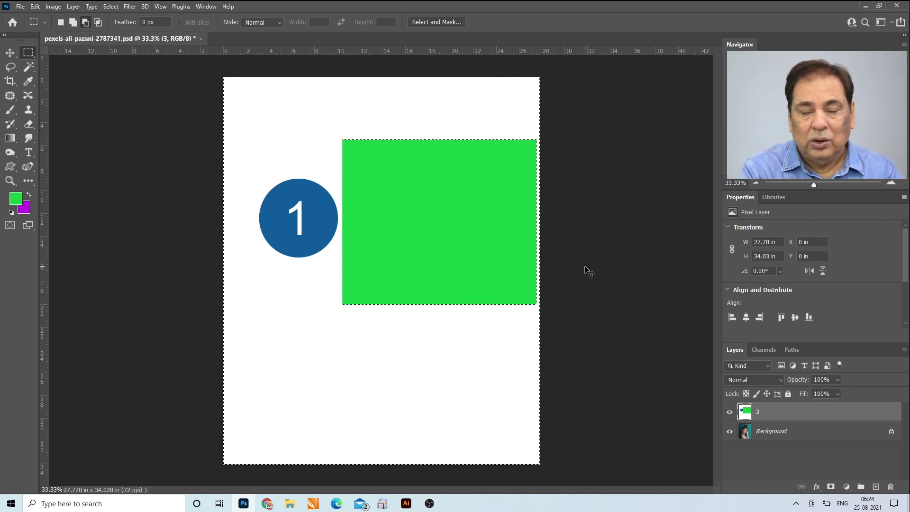
pyautogui.hotkey('ctrl', 'BackSpace')
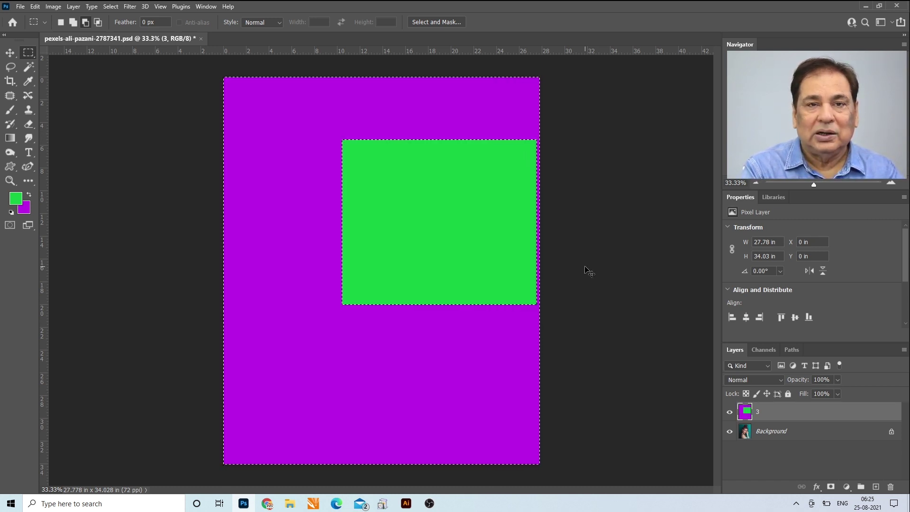